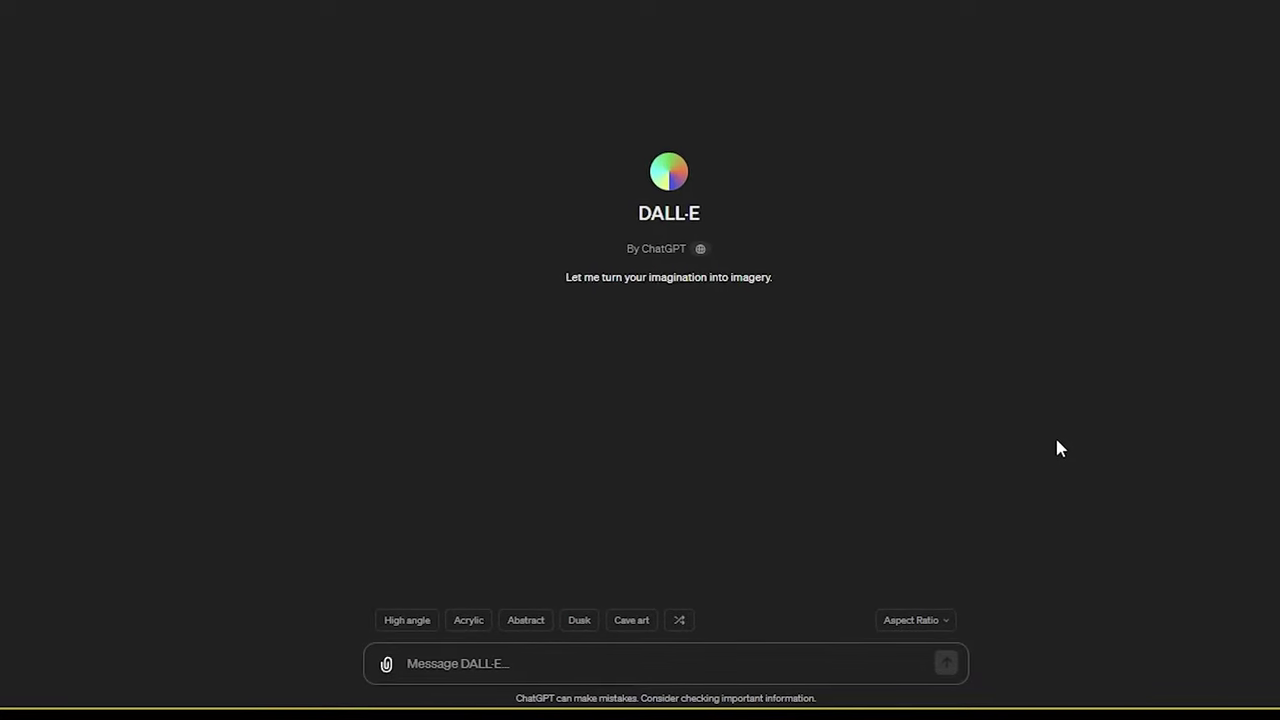
Step: Submit the prompt "generate an image of a bear in the style of acrylic paint by old stroke techniques"
text(gener)
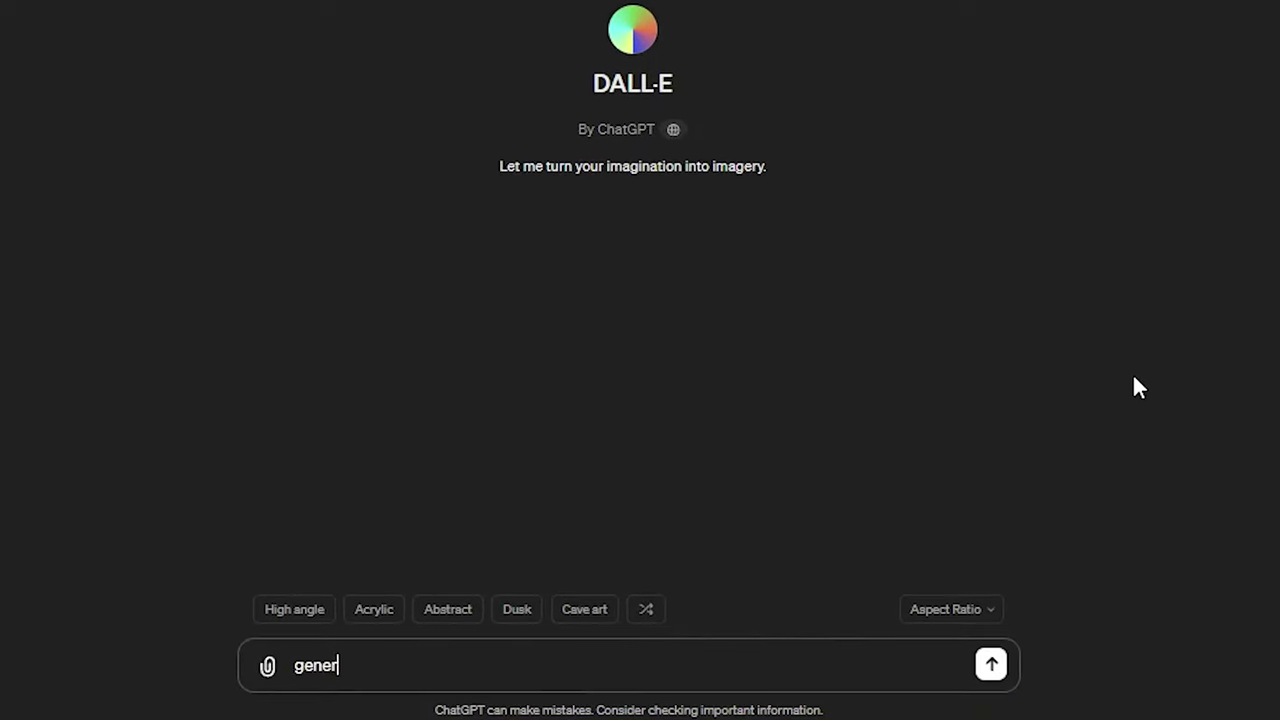
text(ate an image of )
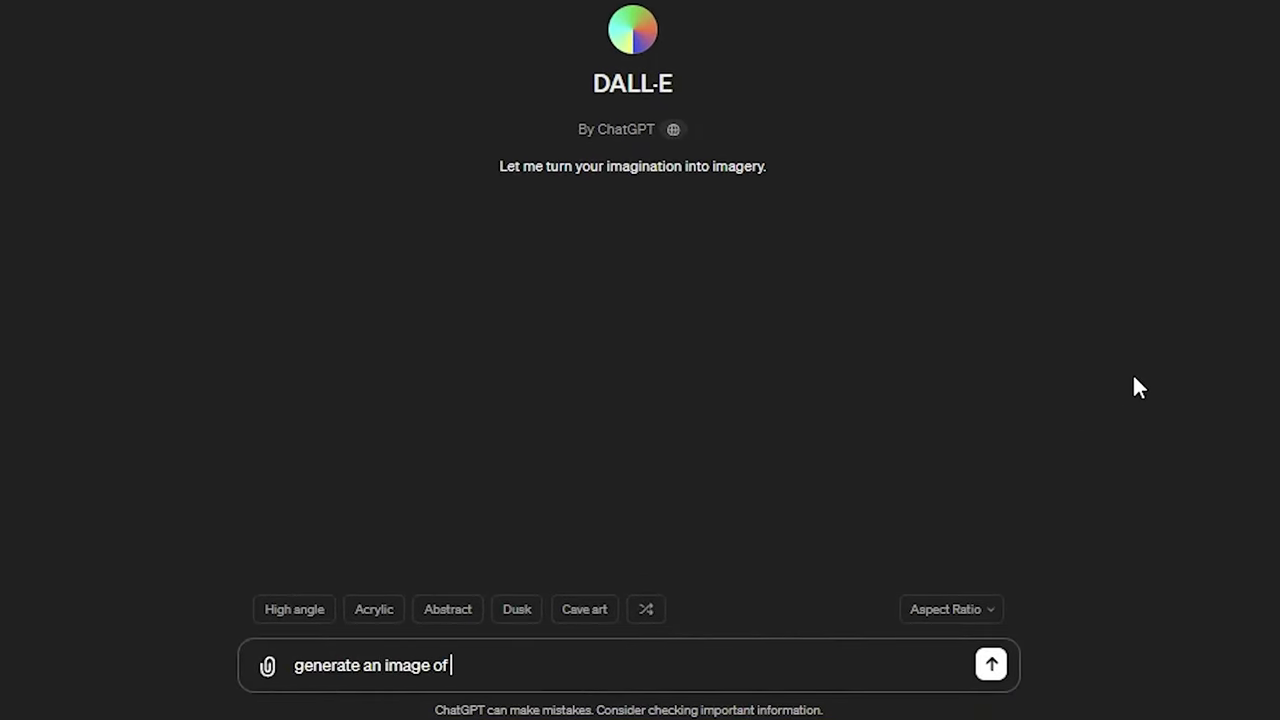
text(a bear in the style of a)
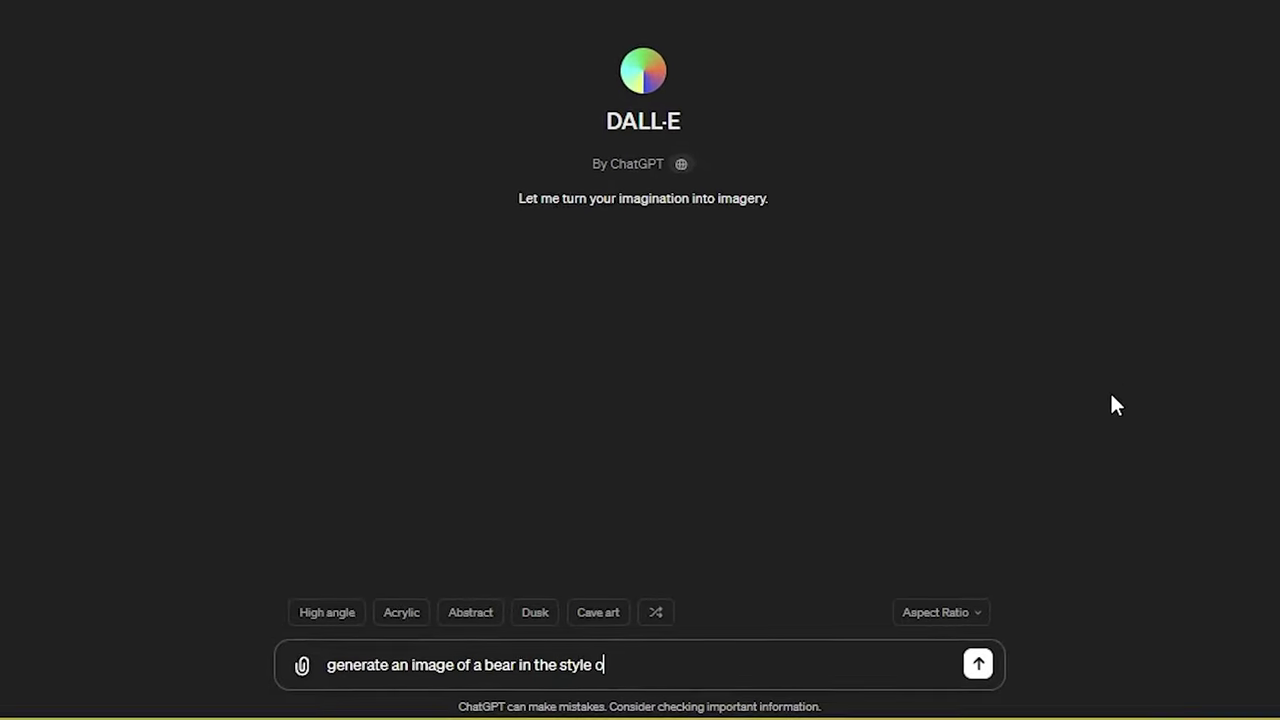
text(crylic paint by old stroke techniques)
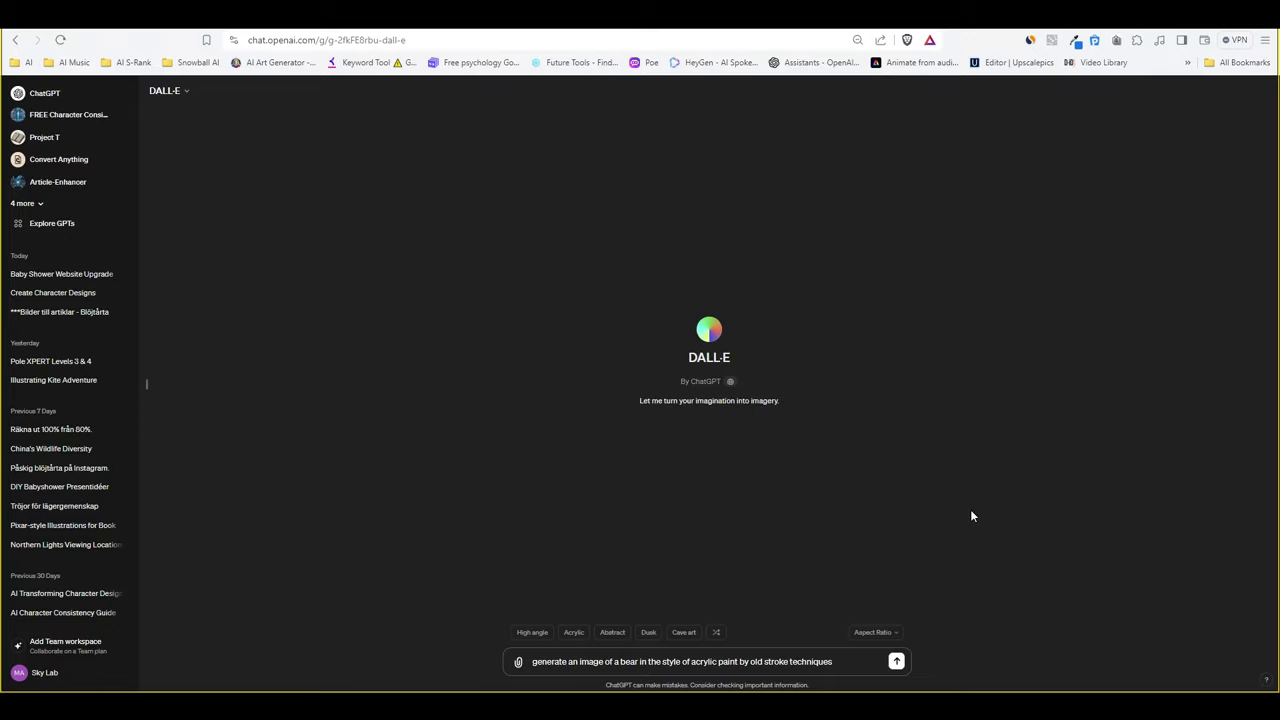
key(Return)
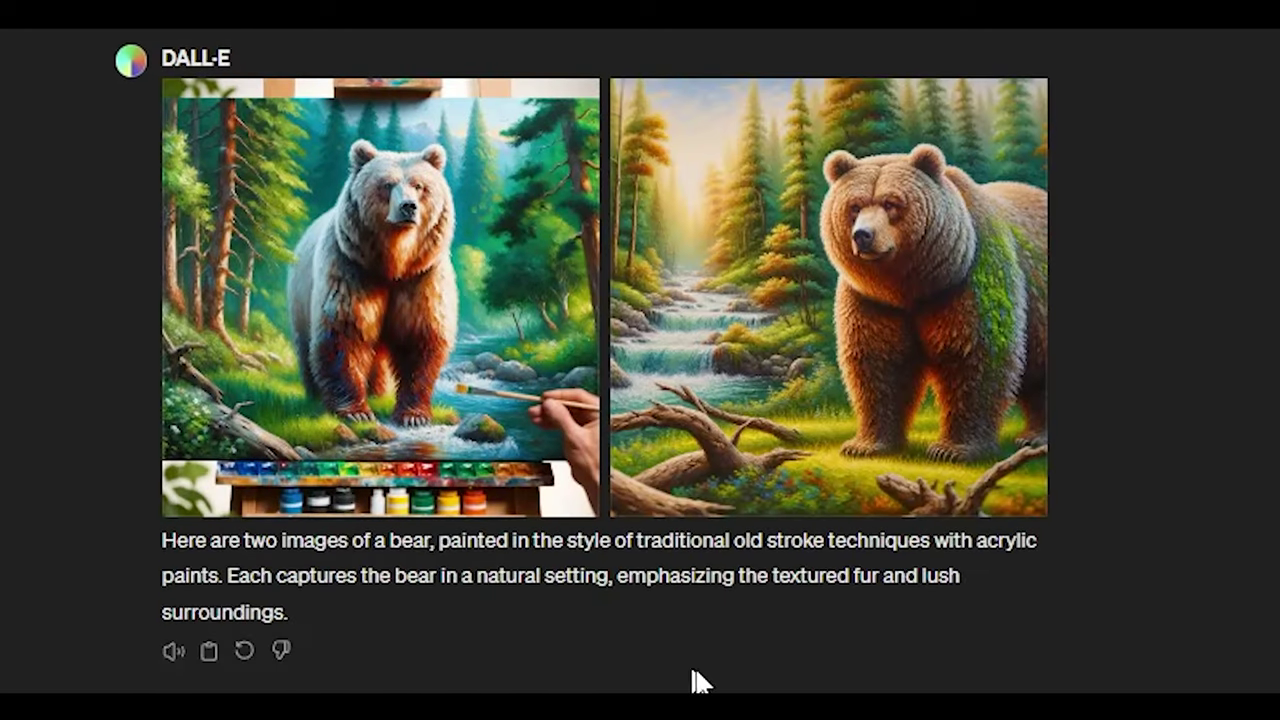
Step: Edit the second bear image by brushing a selection over the top of its head and requesting "add a red hat"
mouse_move(460, 269)
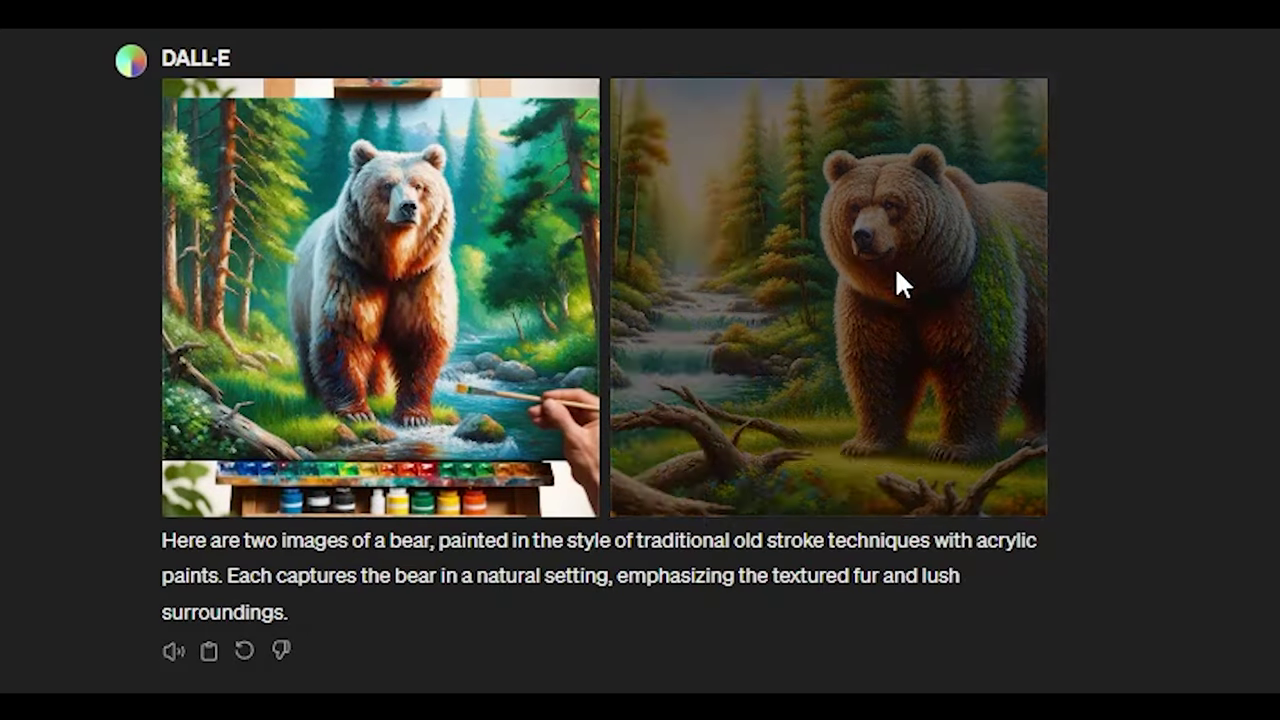
click(895, 266)
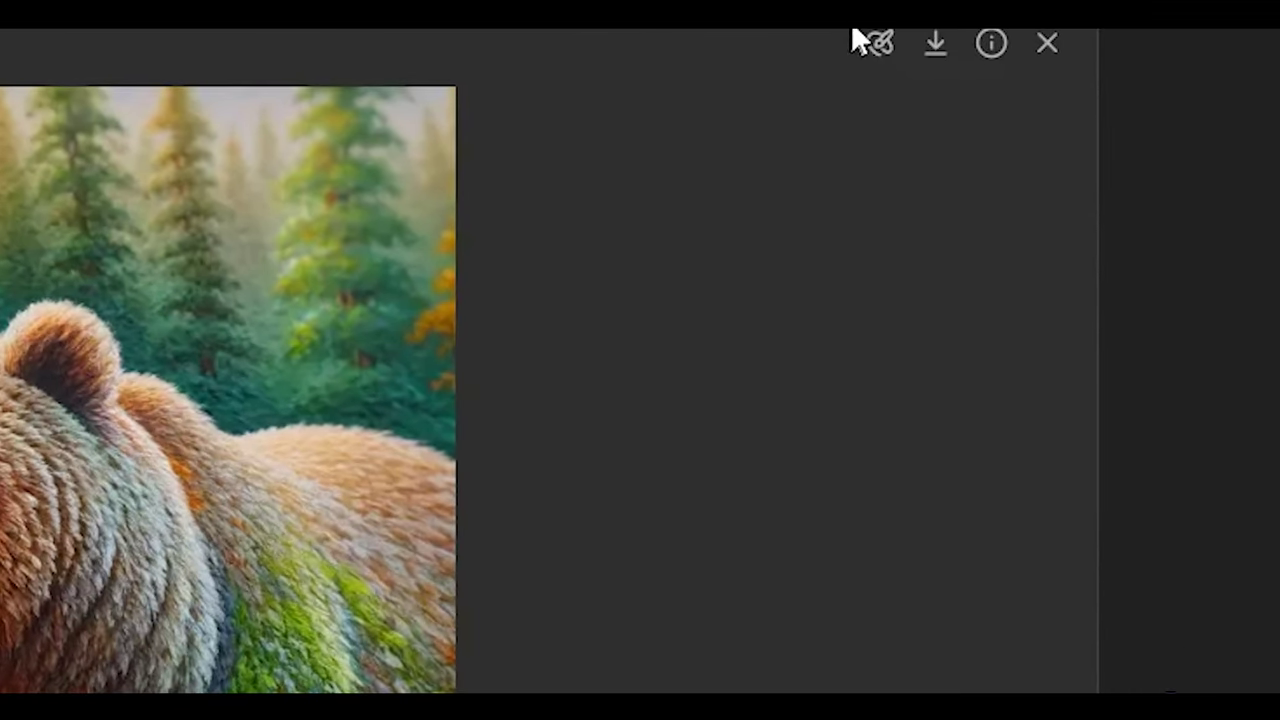
click(897, 45)
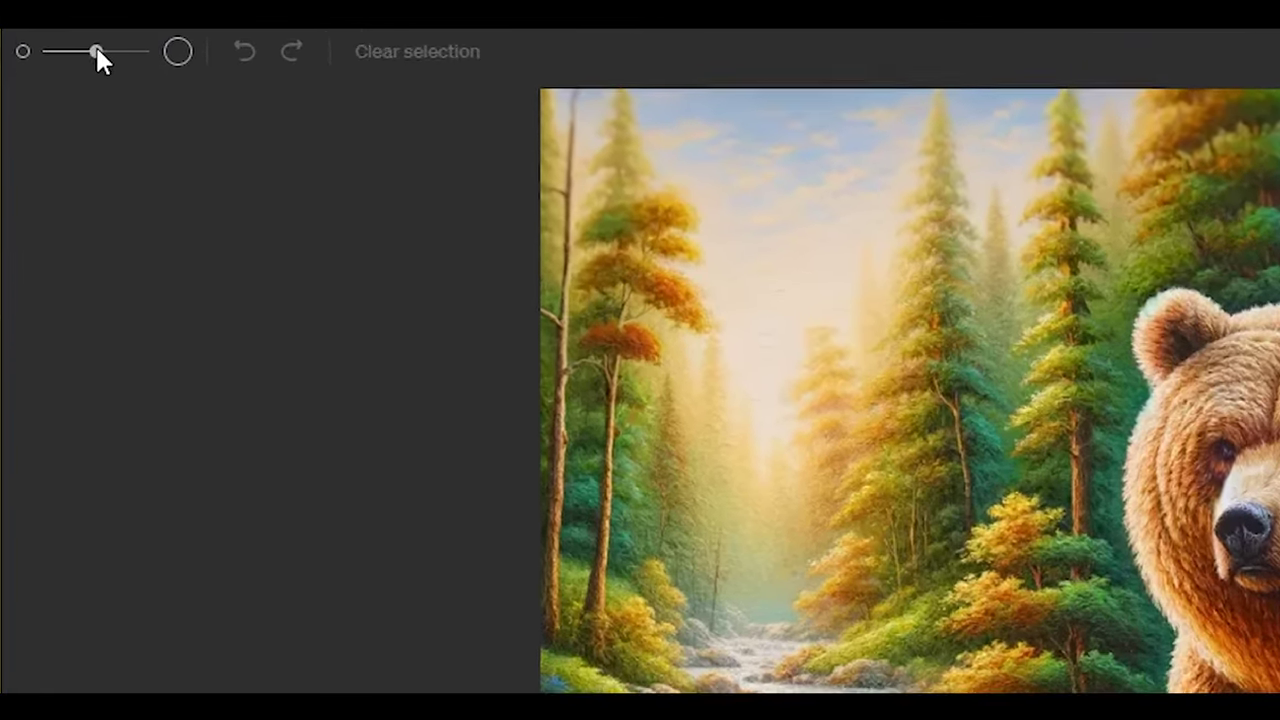
drag(57, 84, 44, 83)
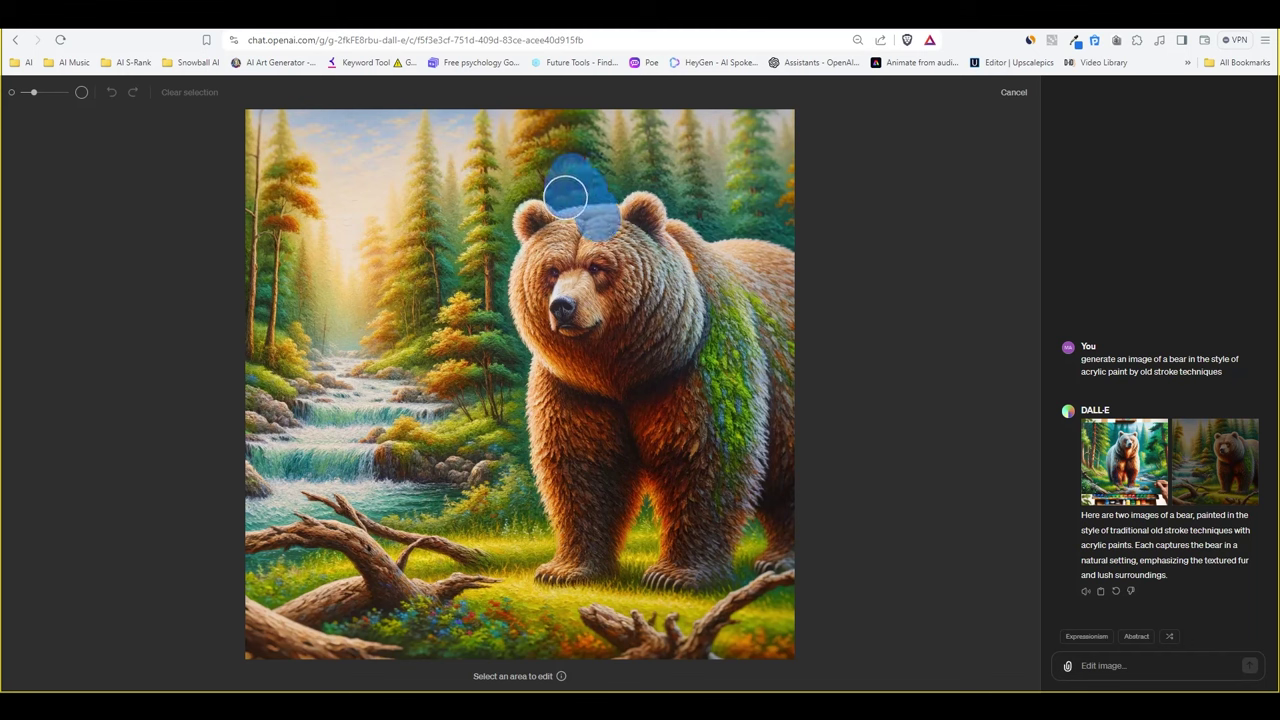
mouse_move(565, 198)
mouse_down()
mouse_move(571, 217)
mouse_move(610, 225)
mouse_move(595, 230)
mouse_move(607, 210)
mouse_move(581, 171)
mouse_move(566, 246)
mouse_up()
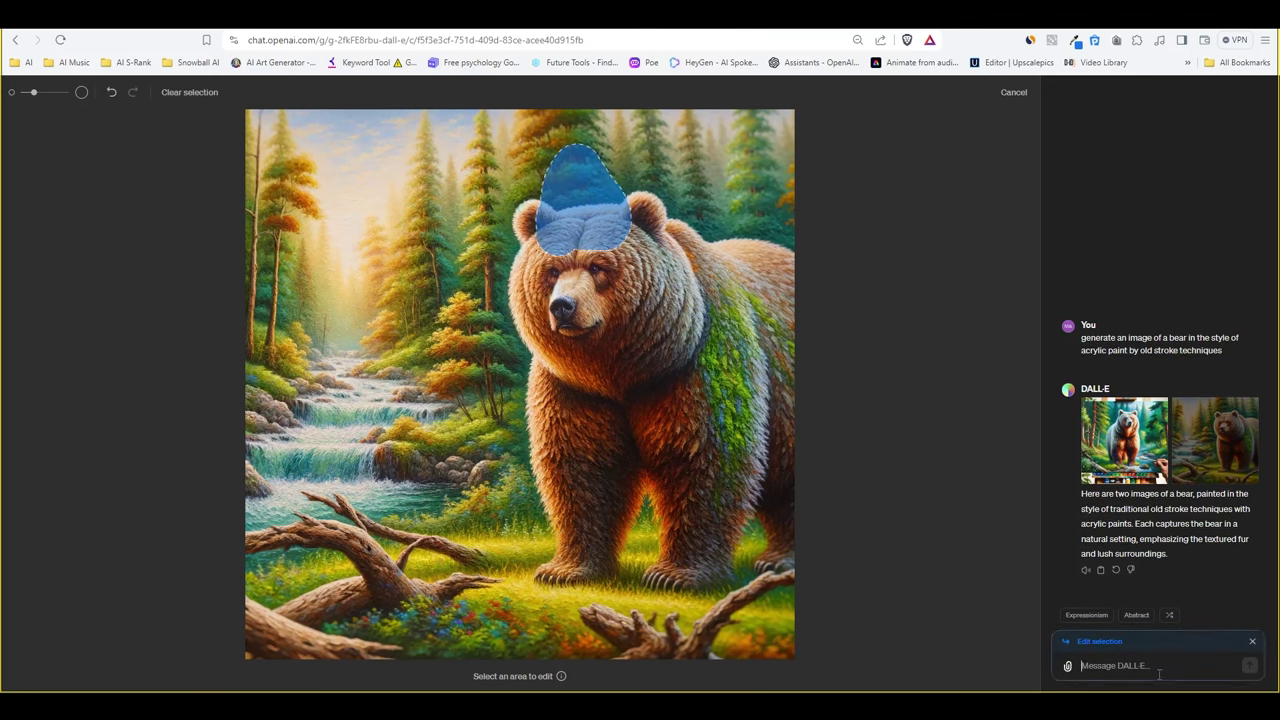
text(add a red hat)
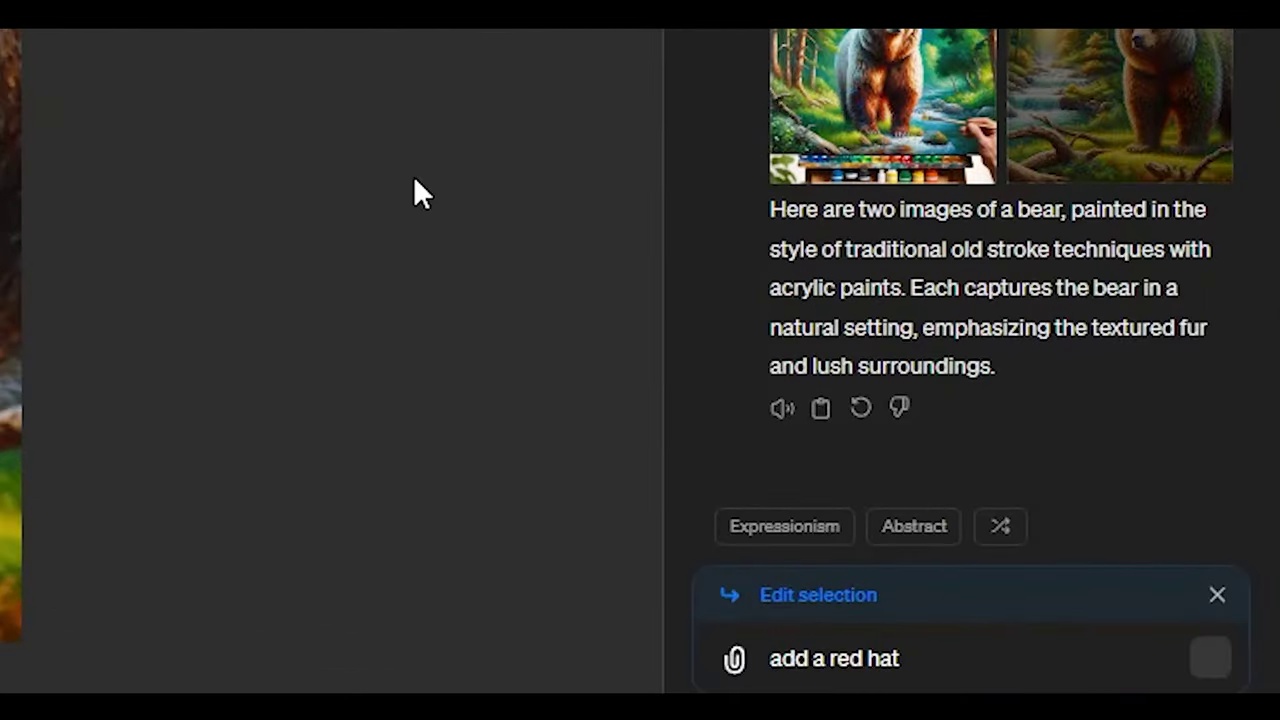
key(Return)
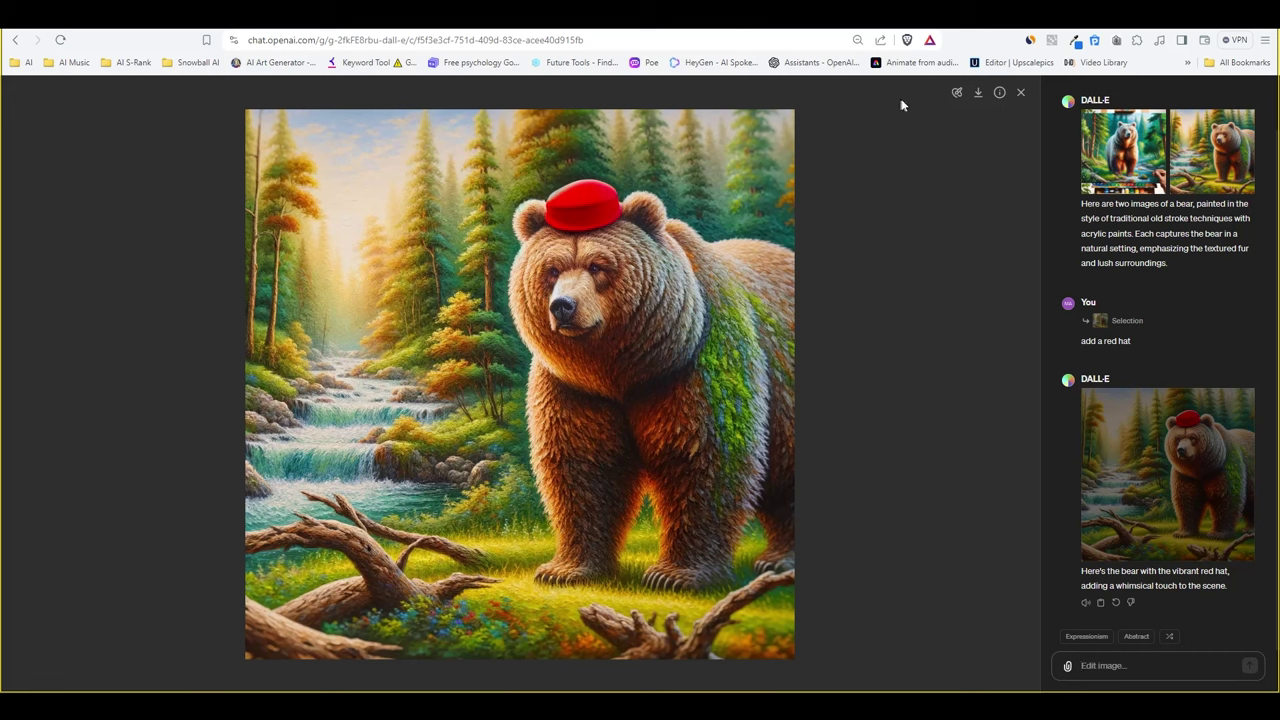
Step: Brush a necklace-shaped selection around the bear's neck with a smaller brush and request "add a golden chain with the flag of Germany"
click(956, 93)
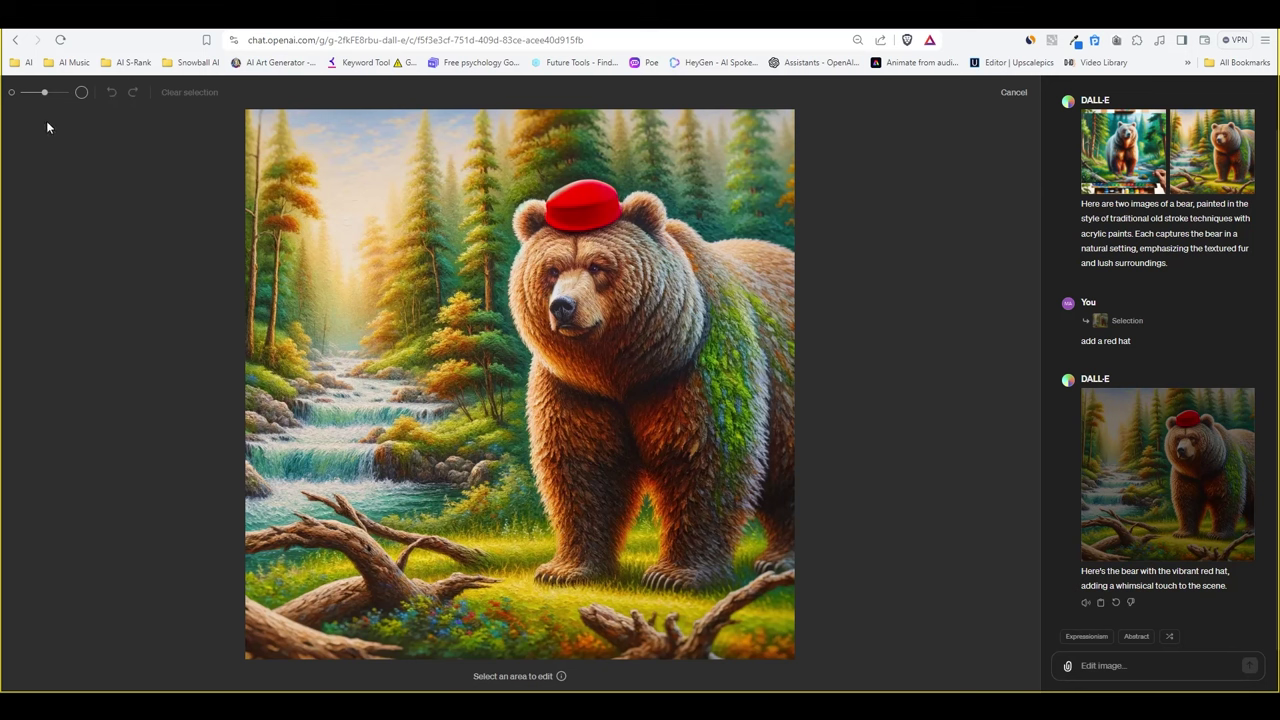
drag(43, 96, 32, 93)
mouse_move(680, 238)
mouse_down()
mouse_move(706, 309)
mouse_move(680, 371)
mouse_move(637, 391)
mouse_move(614, 431)
mouse_move(603, 403)
mouse_move(555, 388)
mouse_move(537, 352)
mouse_up()
click(1238, 676)
text(add a)
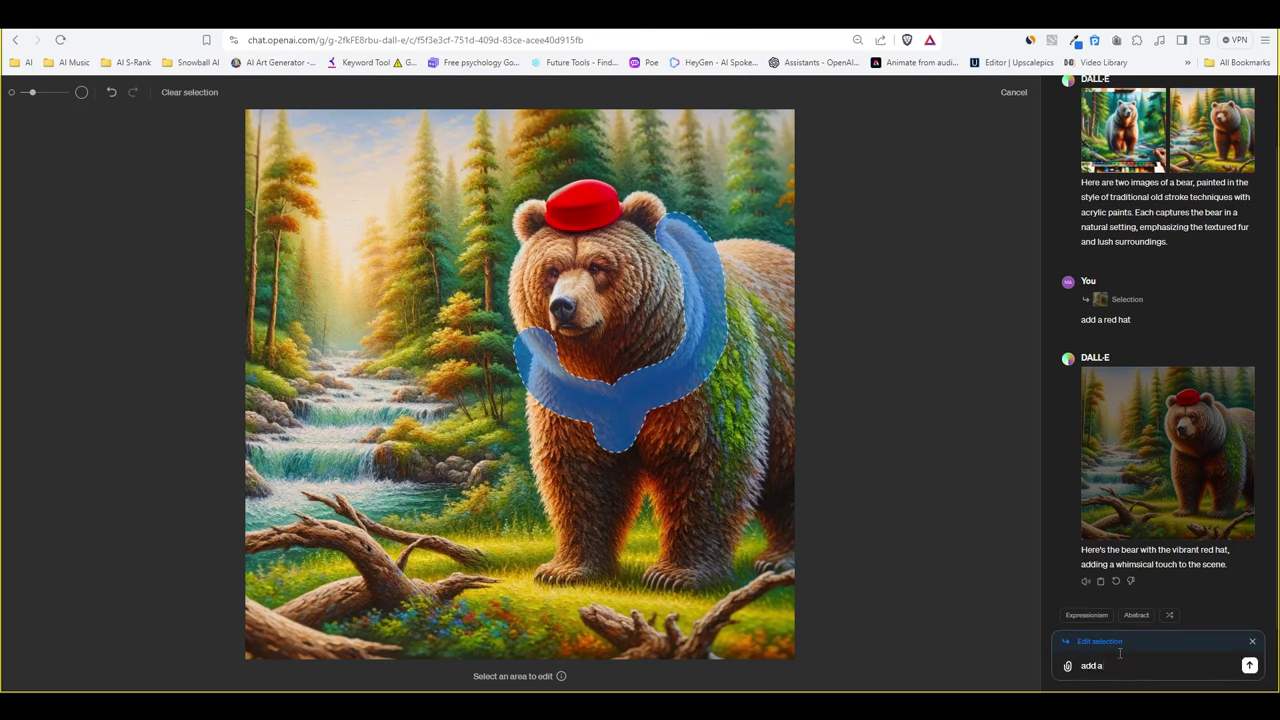
text( golden chain with the flag of)
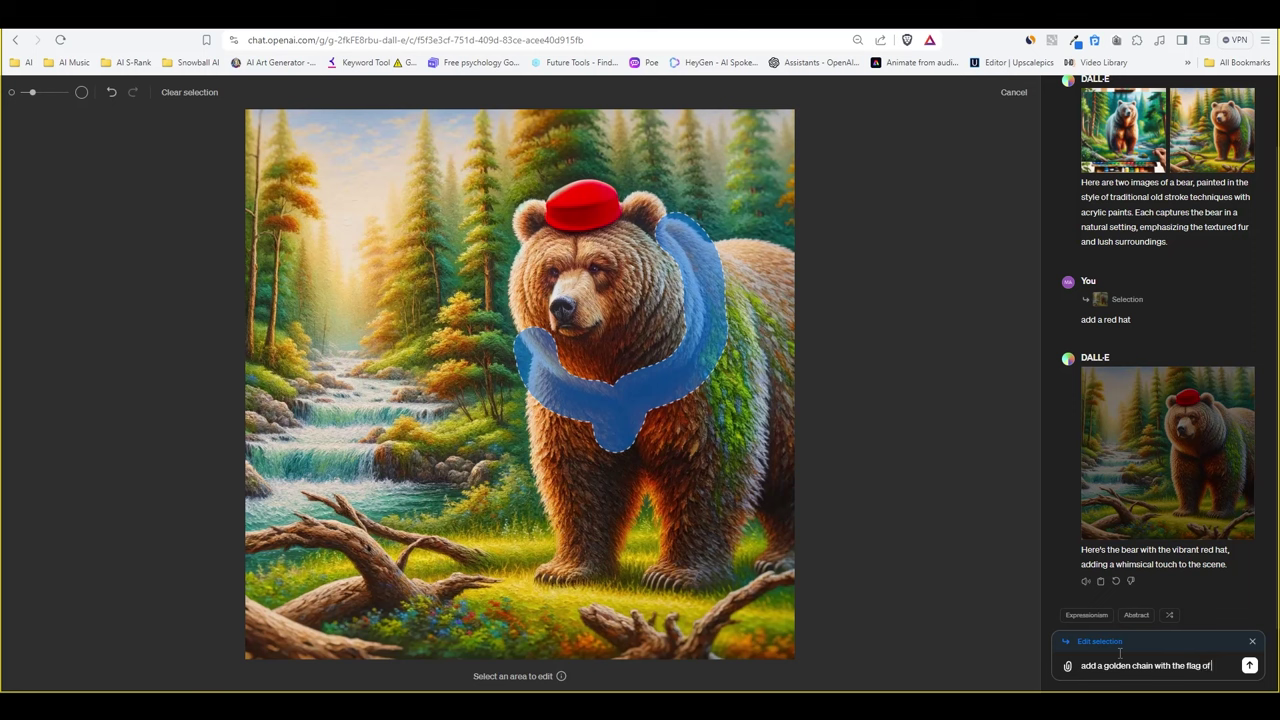
text(Germany)
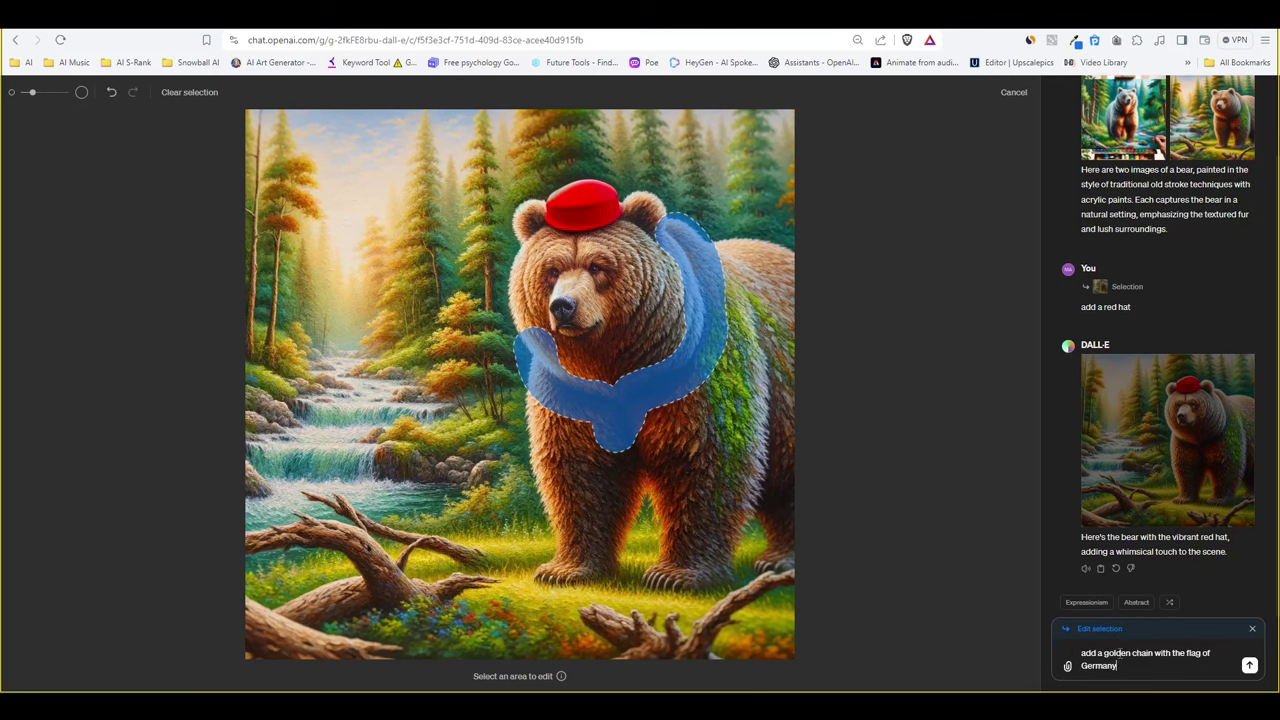
key(Return)
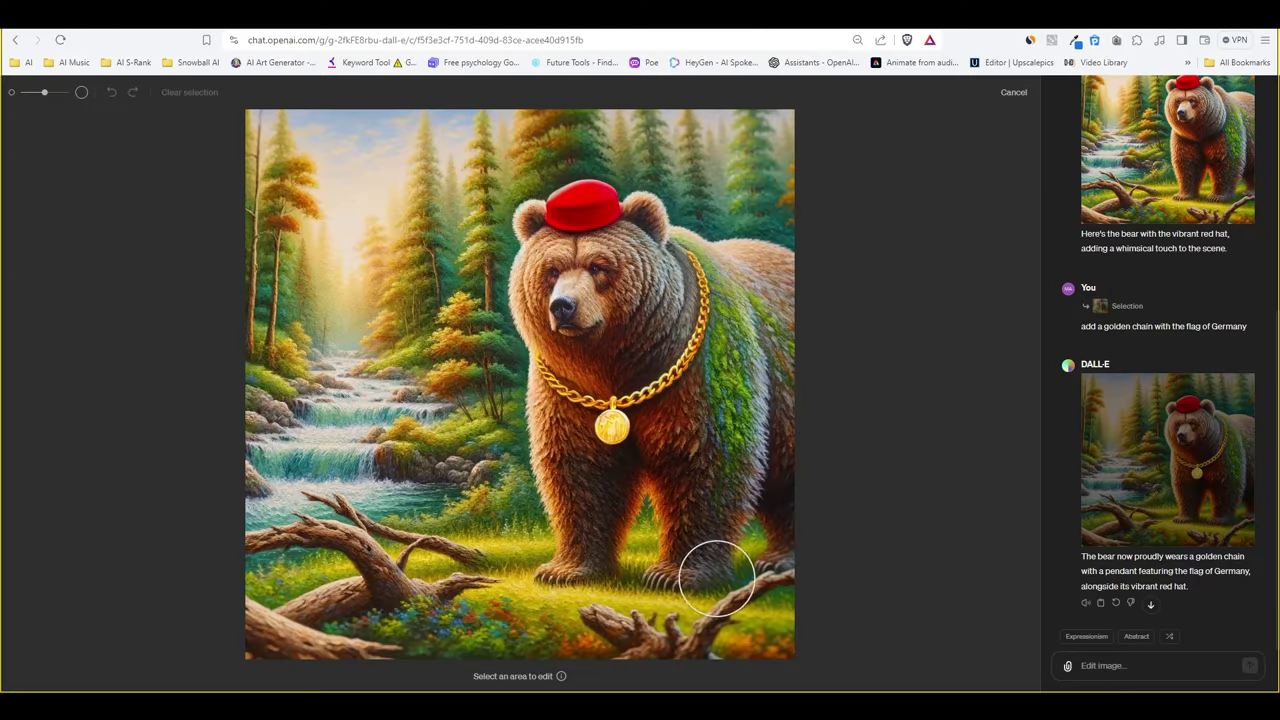
Step: Try to add a fish by brushing over the bear's front paw nearest the hind legs and requesting "grabbing a fish in it's claws"
drag(684, 575, 655, 574)
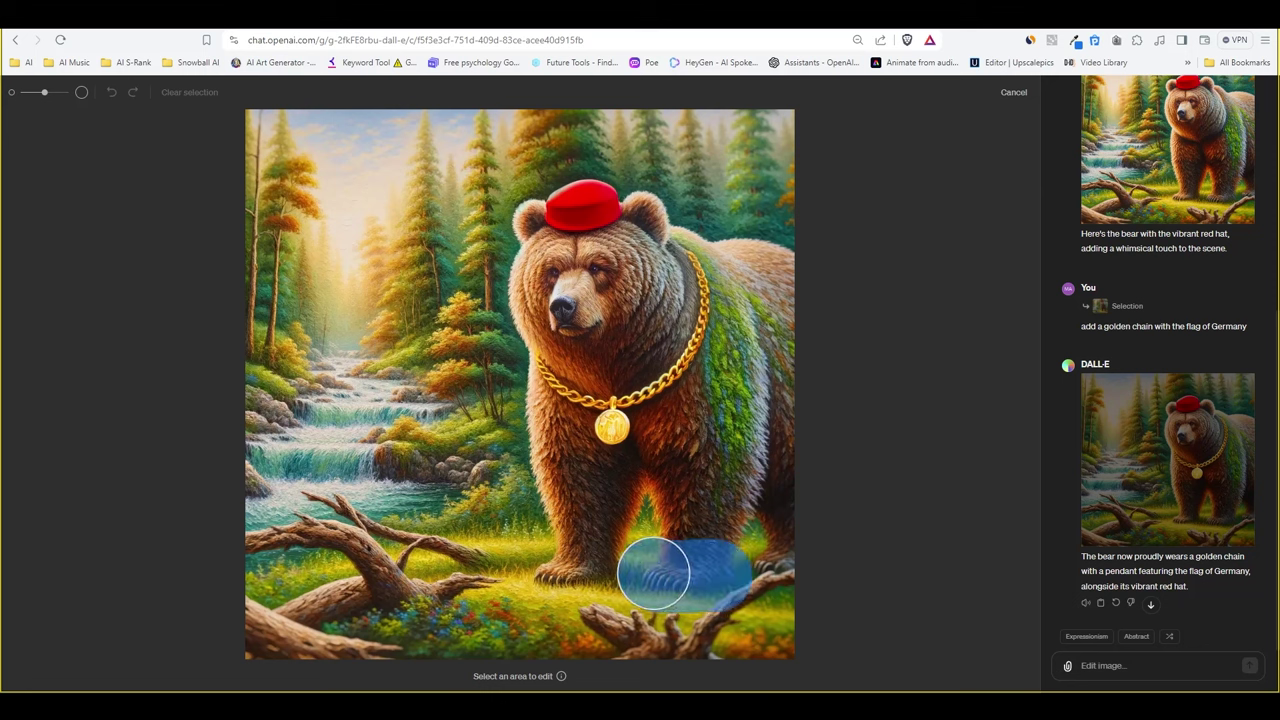
drag(641, 572, 637, 573)
click(1157, 666)
text(ad)
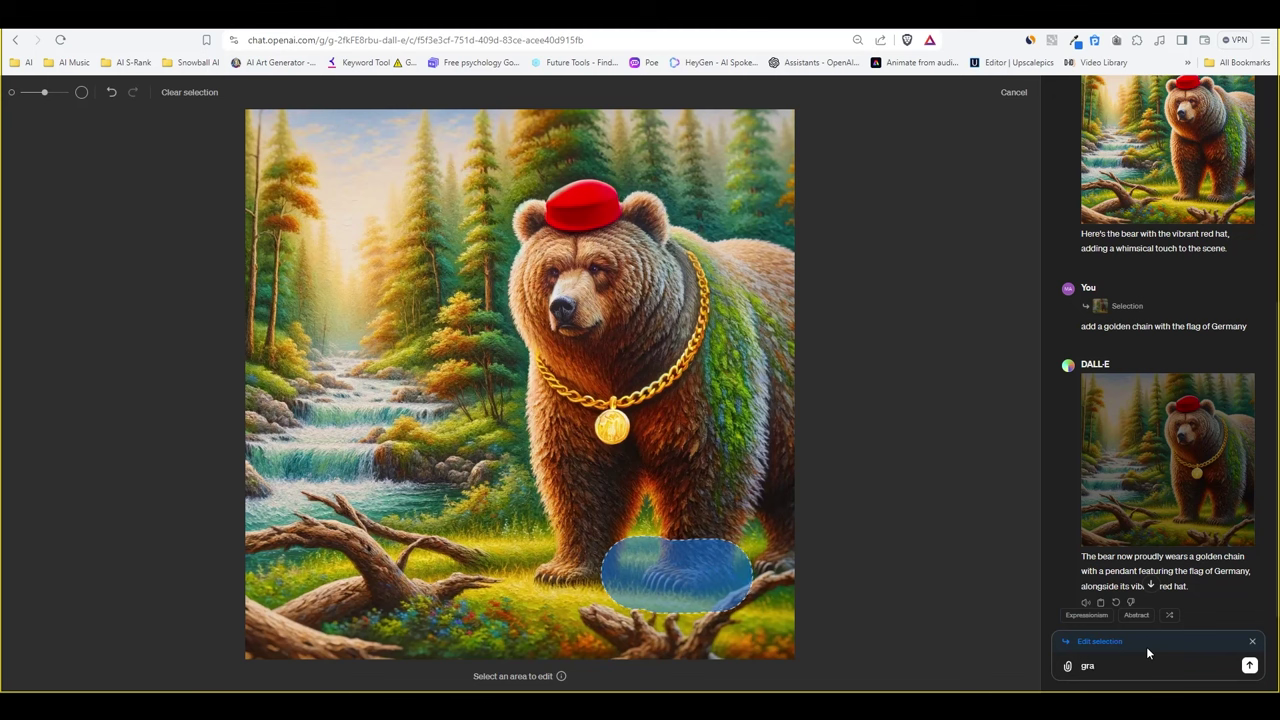
key(BackSpace)
key(BackSpace)
text(hol)
key(BackSpace)
key(BackSpace)
key(BackSpace)
text(grabbing a fish in it's claws)
key(Return)
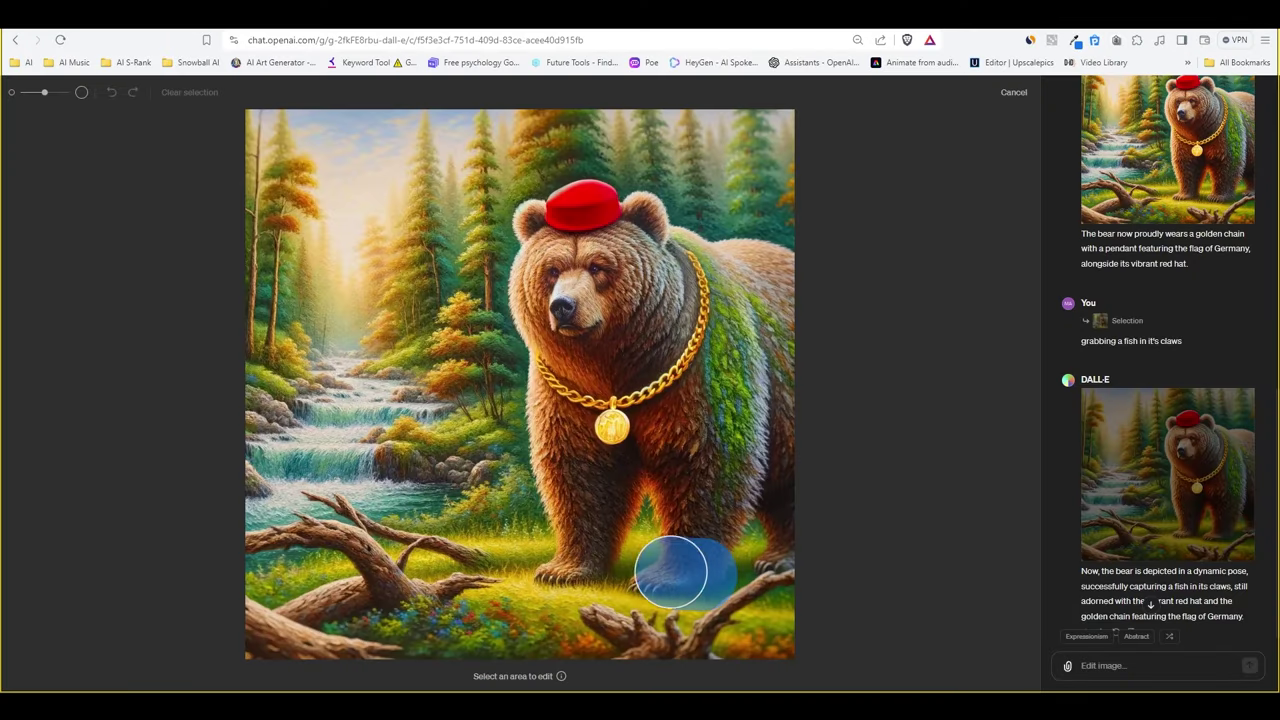
Step: Brush a selection across both of the bear's front paws and request "holding a fish in it's paw, claws, fish in claws"
mouse_move(670, 572)
mouse_down()
mouse_move(531, 557)
mouse_move(648, 578)
mouse_move(700, 572)
mouse_up()
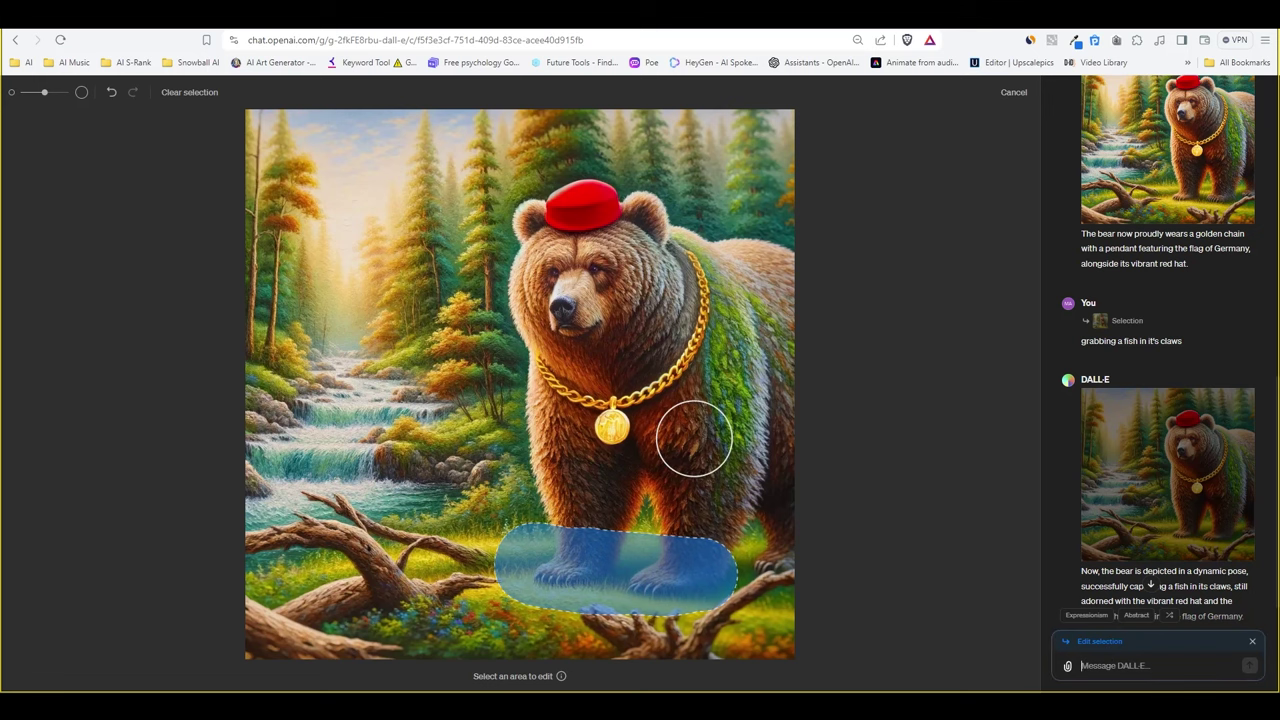
text(ho)
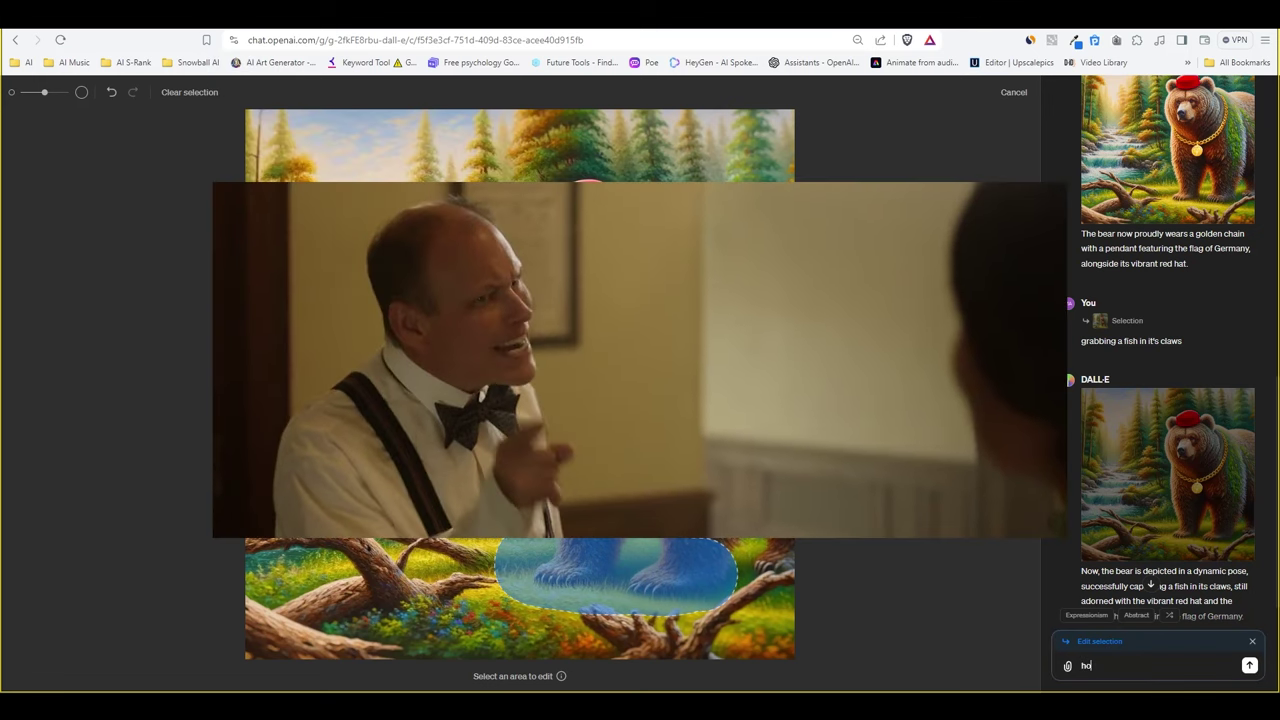
text(lding a fish in it's)
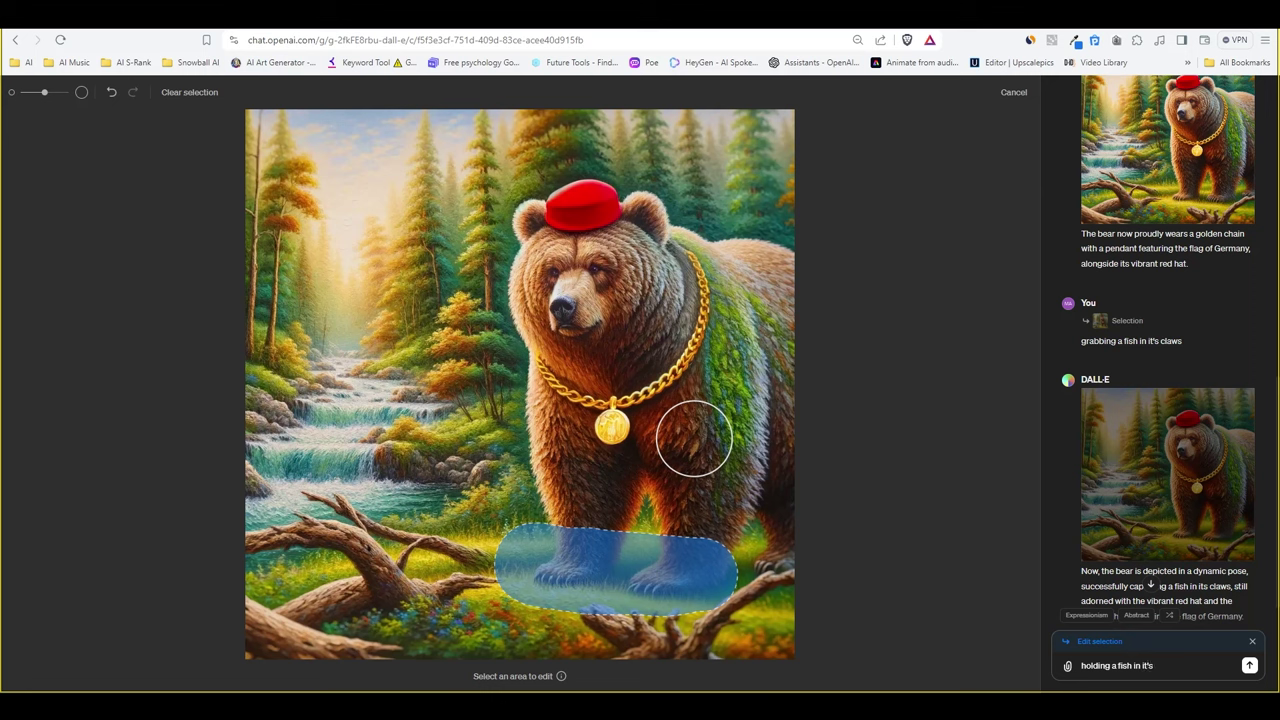
text( paw, c)
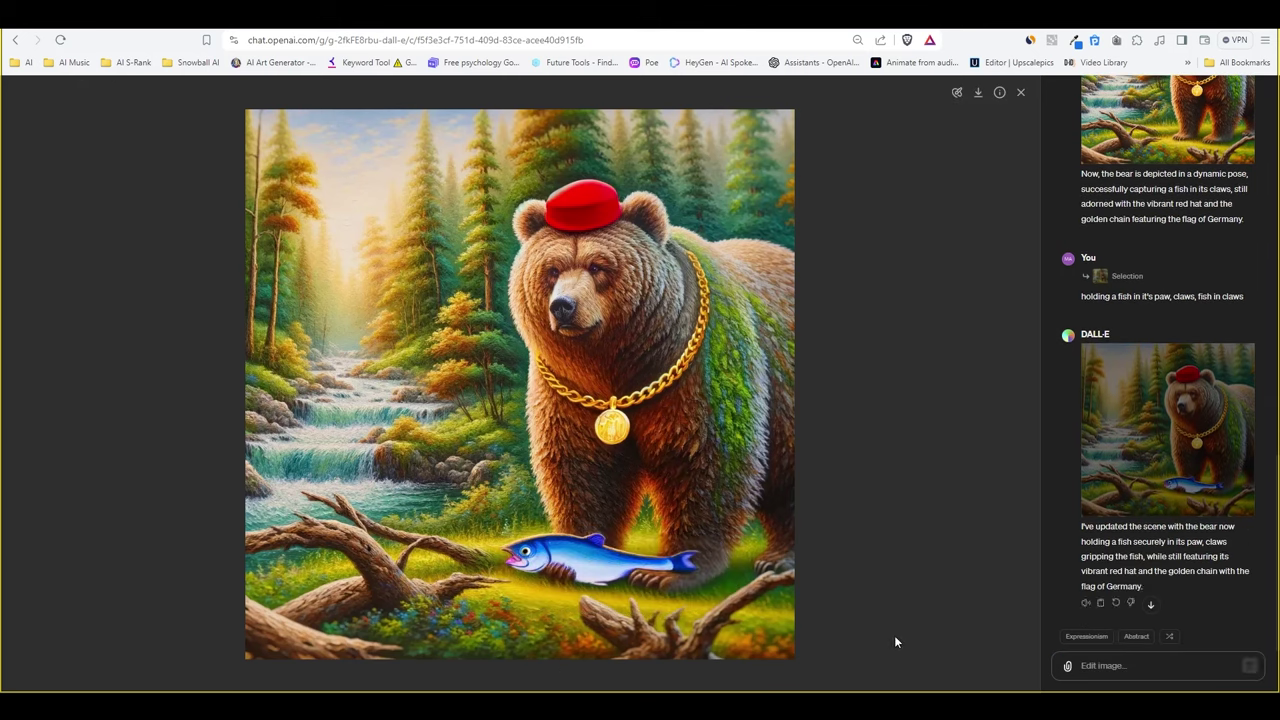
Step: Brush a selection over the trees at the picture's left edge above the stream and request a cozy cabin there
click(956, 92)
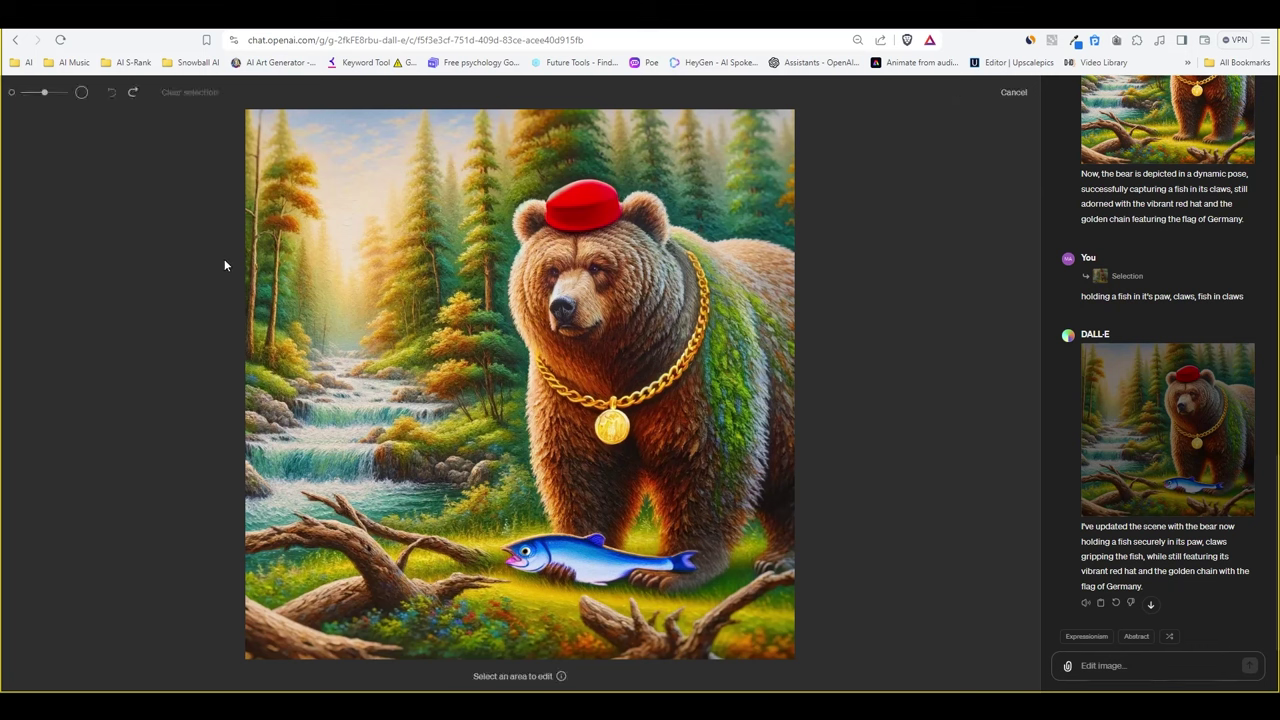
mouse_move(270, 285)
mouse_down()
mouse_move(259, 348)
mouse_move(237, 362)
mouse_up()
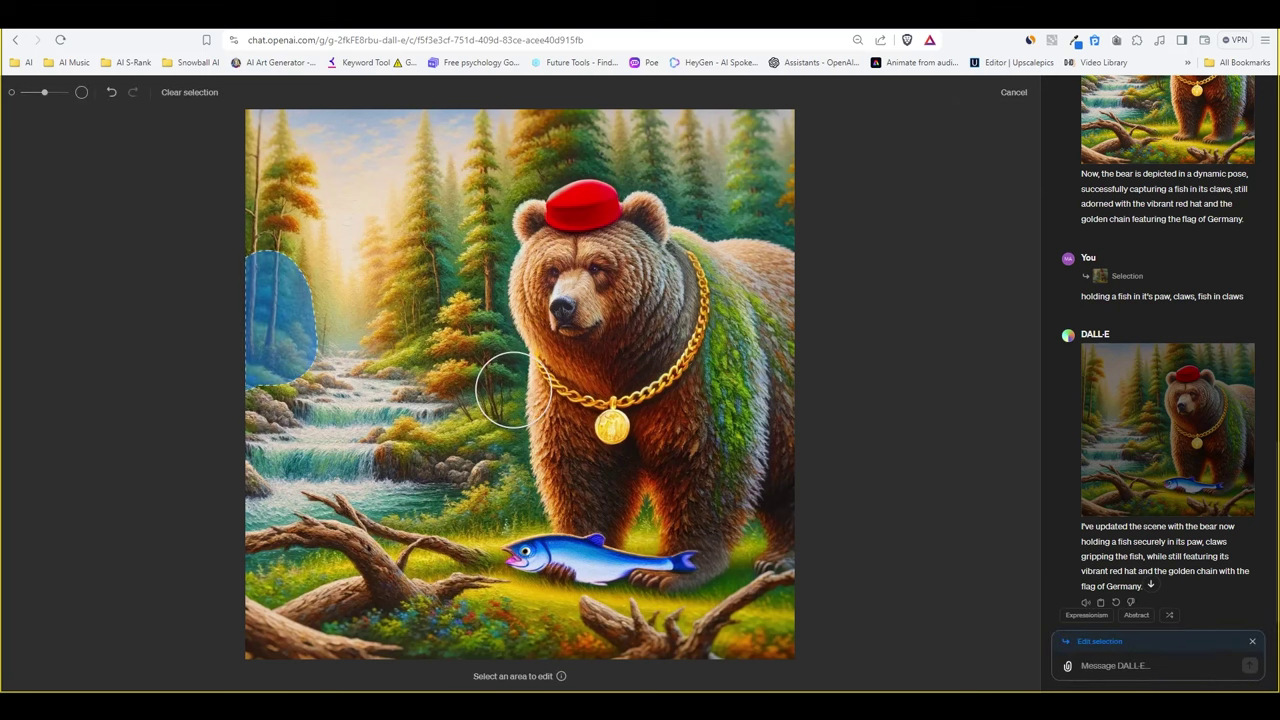
text(cozy cabin with a br)
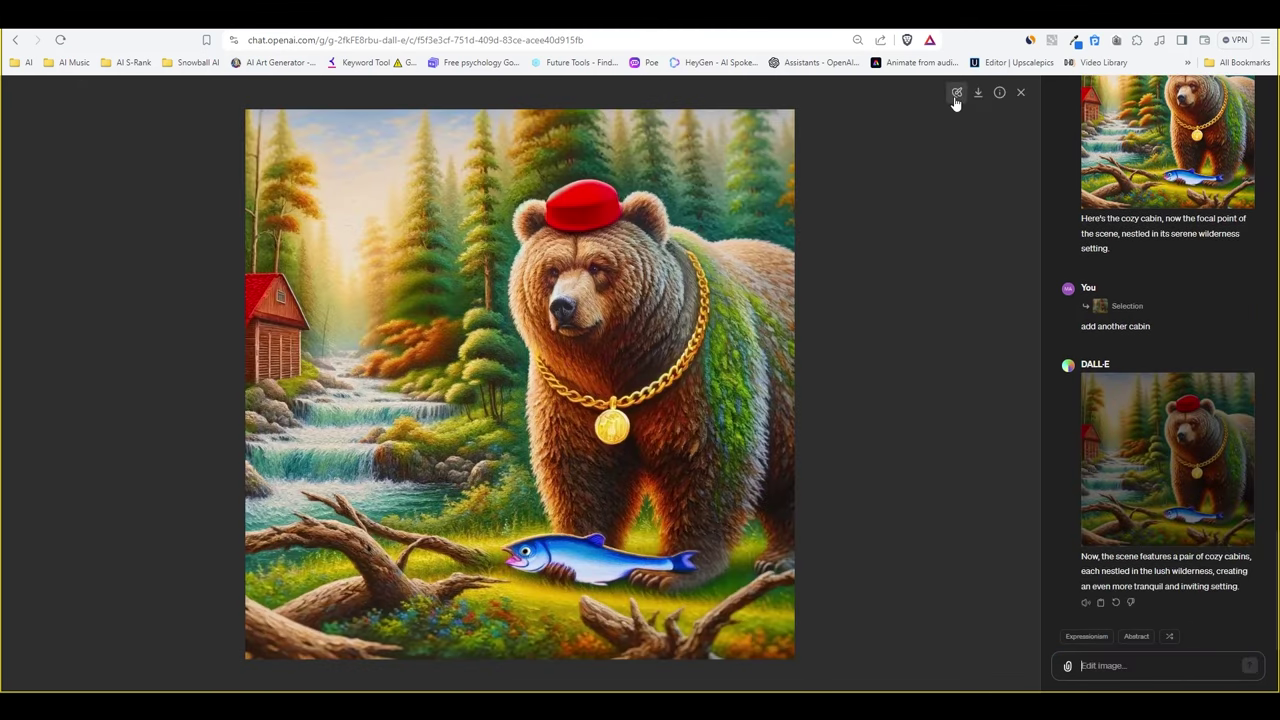
Step: Brush a selection over the bear's eyes and request "add blue glasses"
click(956, 92)
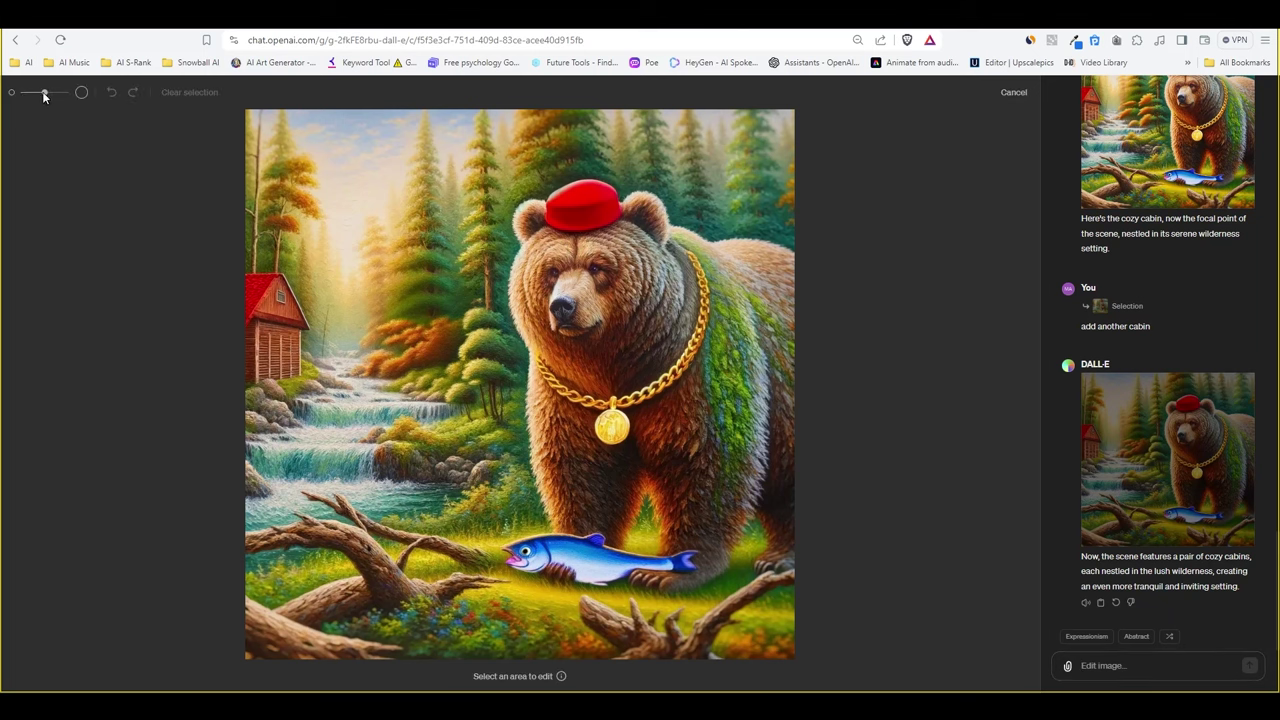
mouse_move(520, 262)
mouse_down()
mouse_move(640, 265)
mouse_move(592, 270)
mouse_up()
click(1140, 655)
text(add blue)
text(glasses)
key(Return)
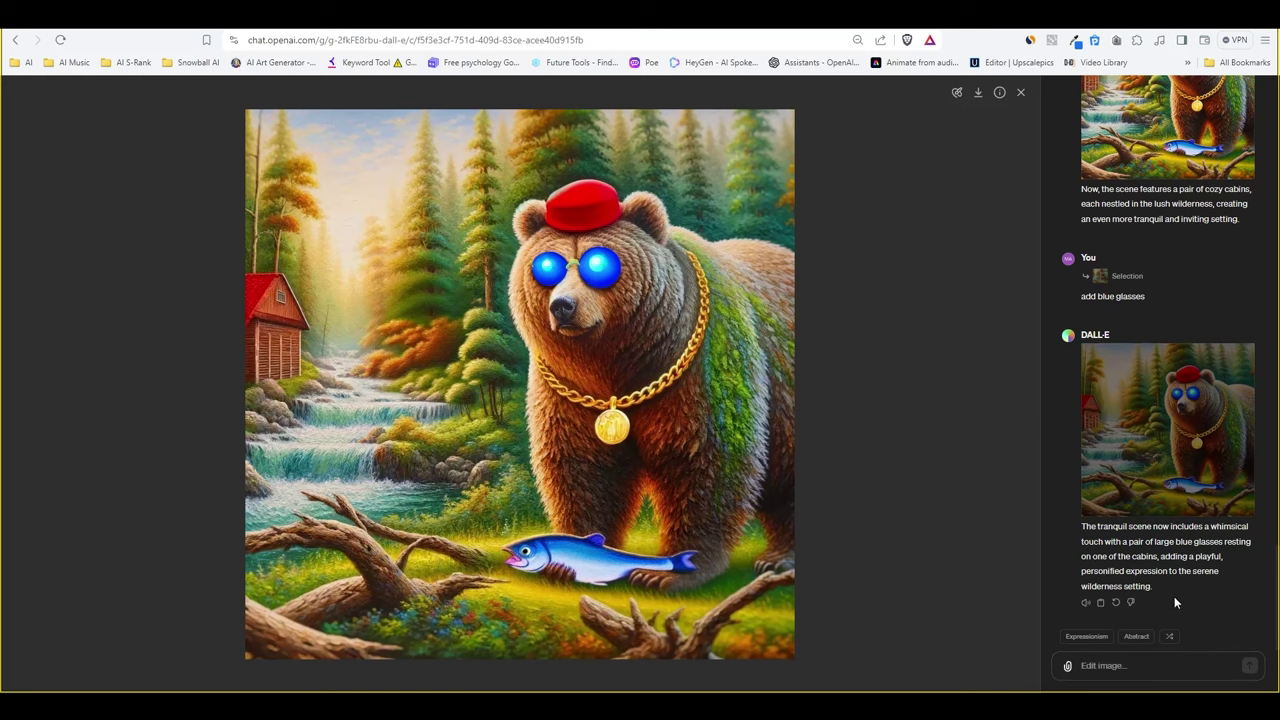
Step: On the version without glasses, brush a wider selection across the bear's eyes and temples and request "add cool sunglasses"
click(956, 92)
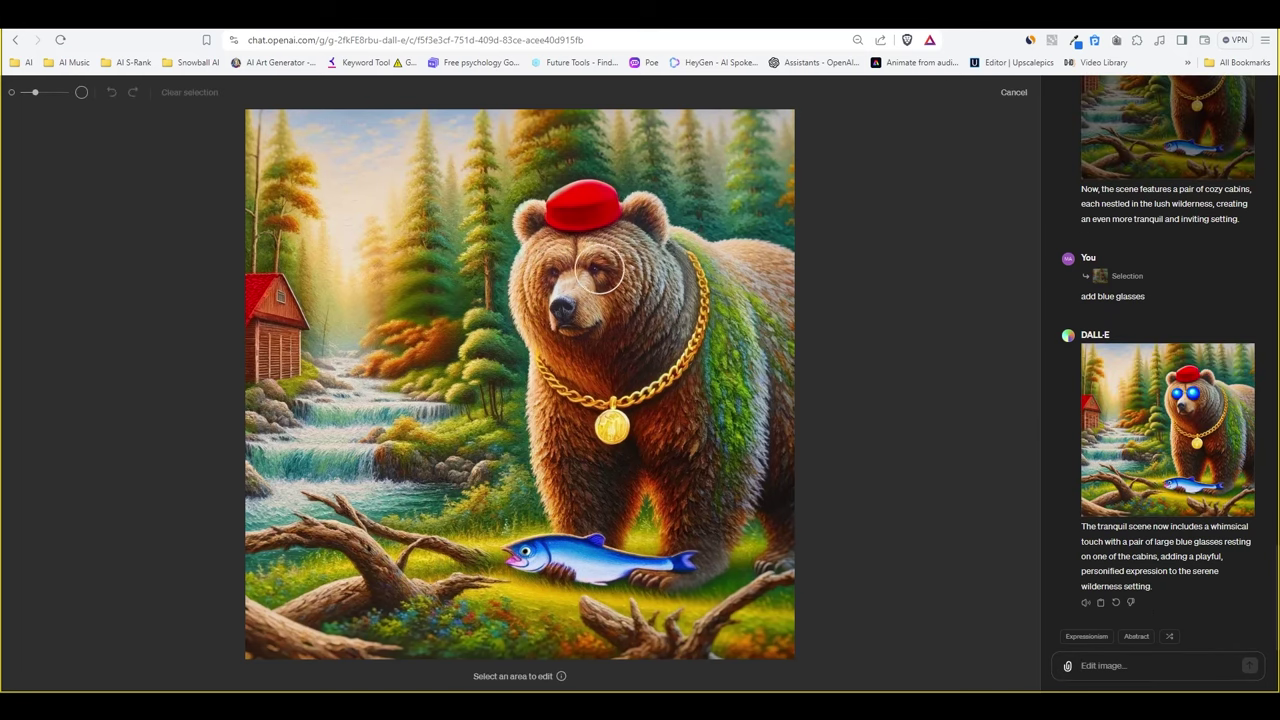
mouse_move(530, 268)
mouse_down()
mouse_move(614, 268)
mouse_move(651, 229)
mouse_move(543, 234)
mouse_move(514, 249)
mouse_up()
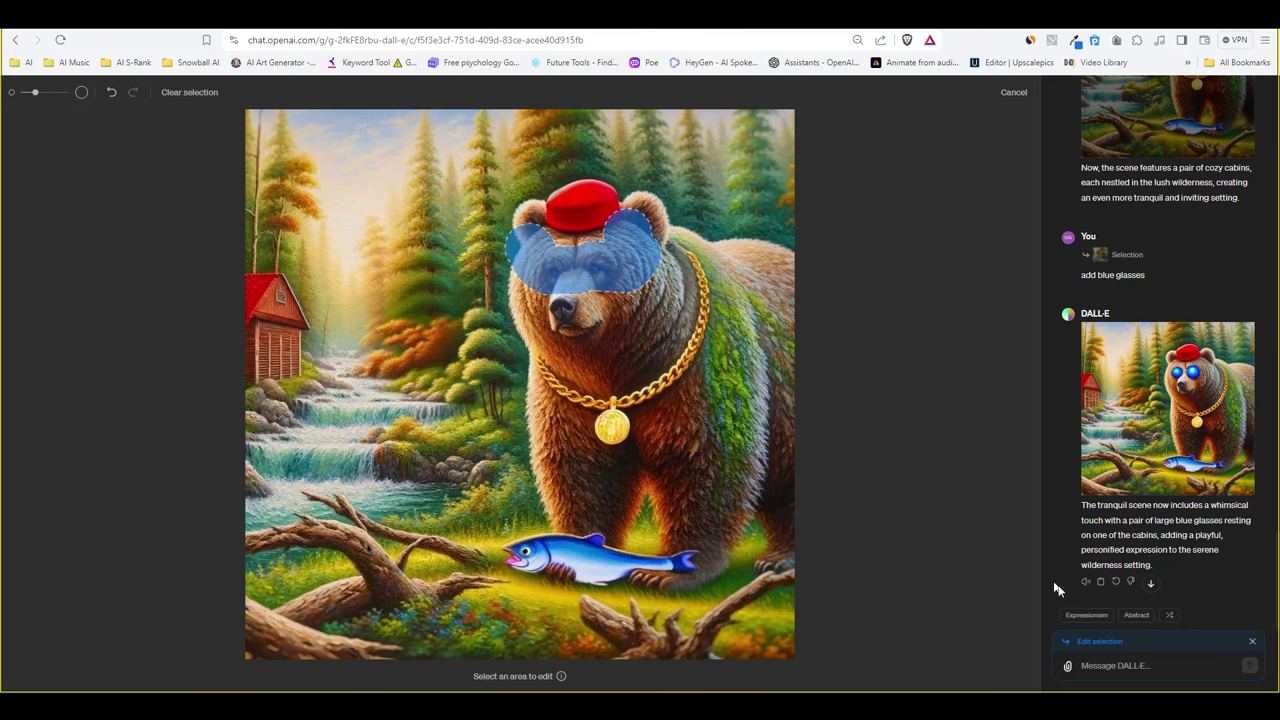
click(1140, 641)
text(add cool sunglasses)
key(Return)
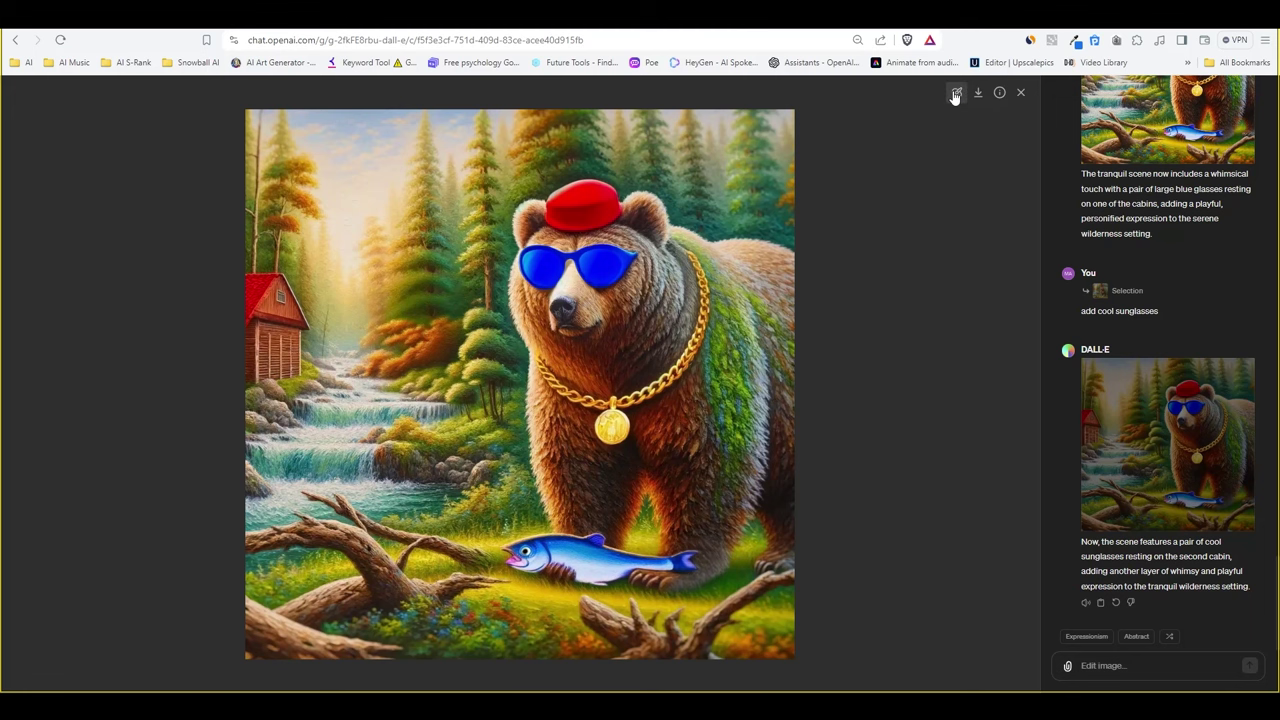
Step: Brush a selection over the fallen branches in the picture's lower-left foreground and request "remove branches"
click(955, 93)
mouse_move(400, 590)
mouse_down()
mouse_move(480, 570)
mouse_move(375, 535)
mouse_move(374, 571)
mouse_move(306, 609)
mouse_move(323, 654)
mouse_up()
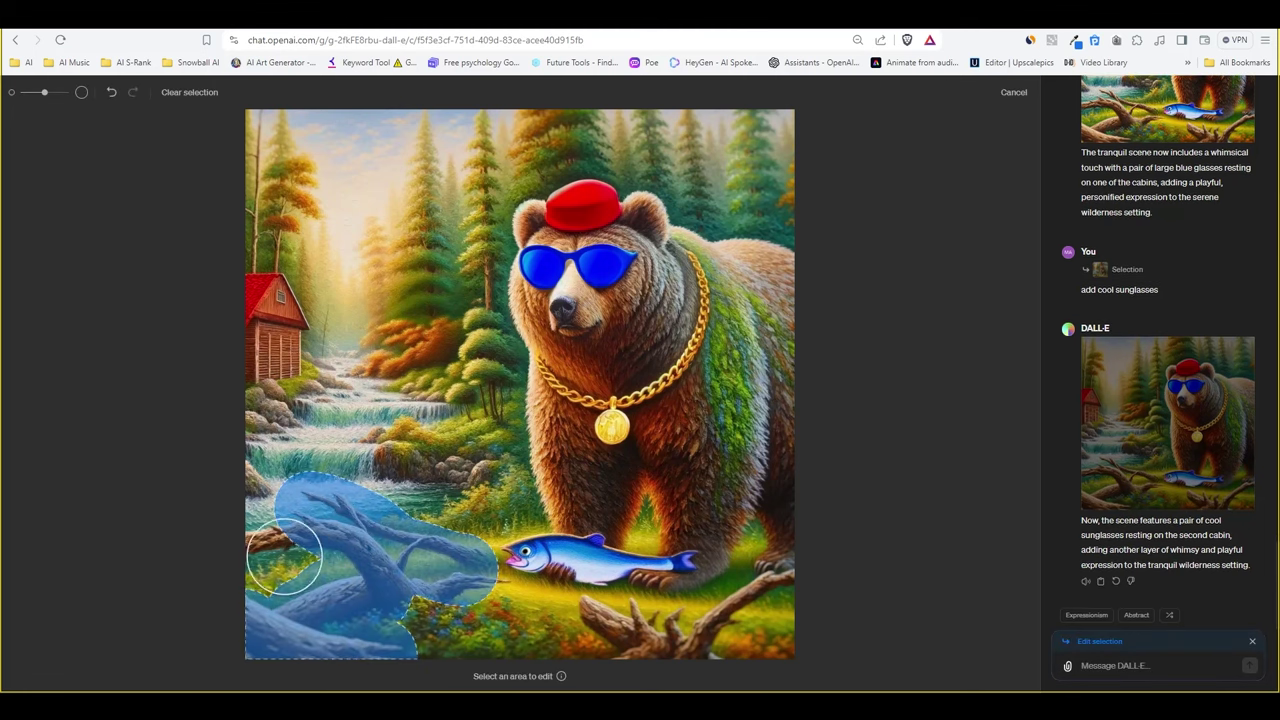
click(1135, 653)
text(remove bra)
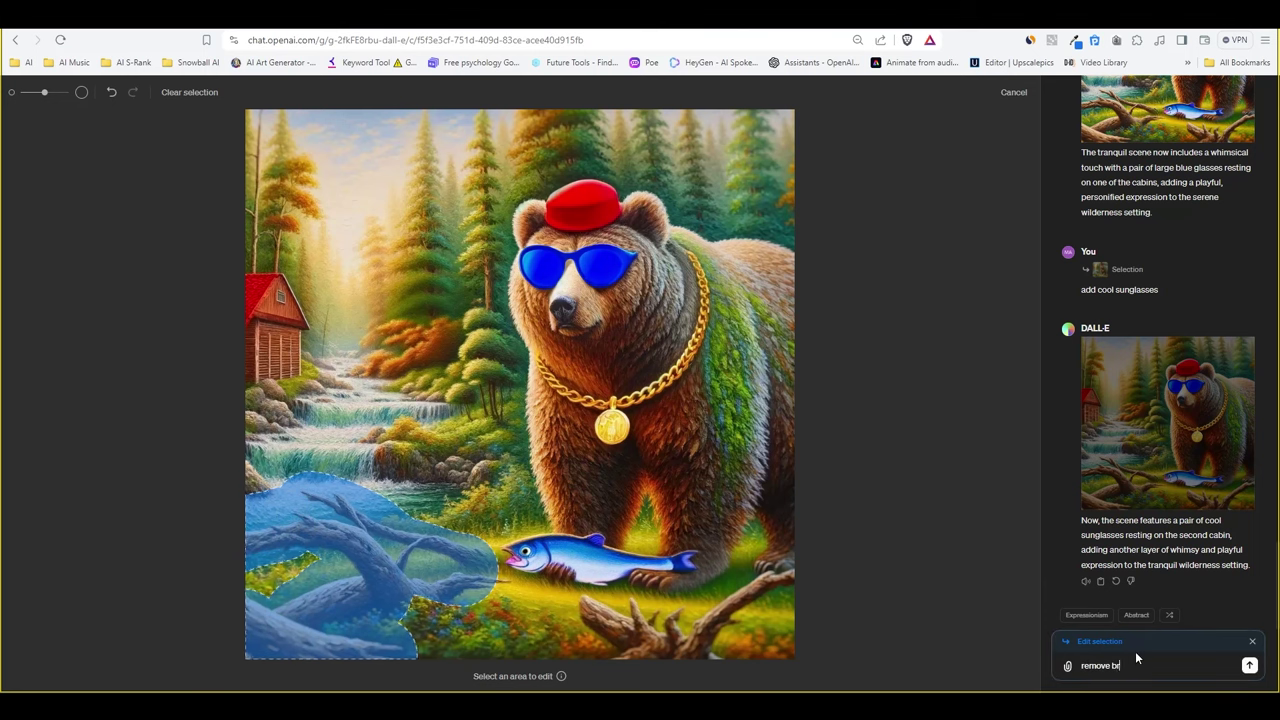
text(nches)
key(Return)
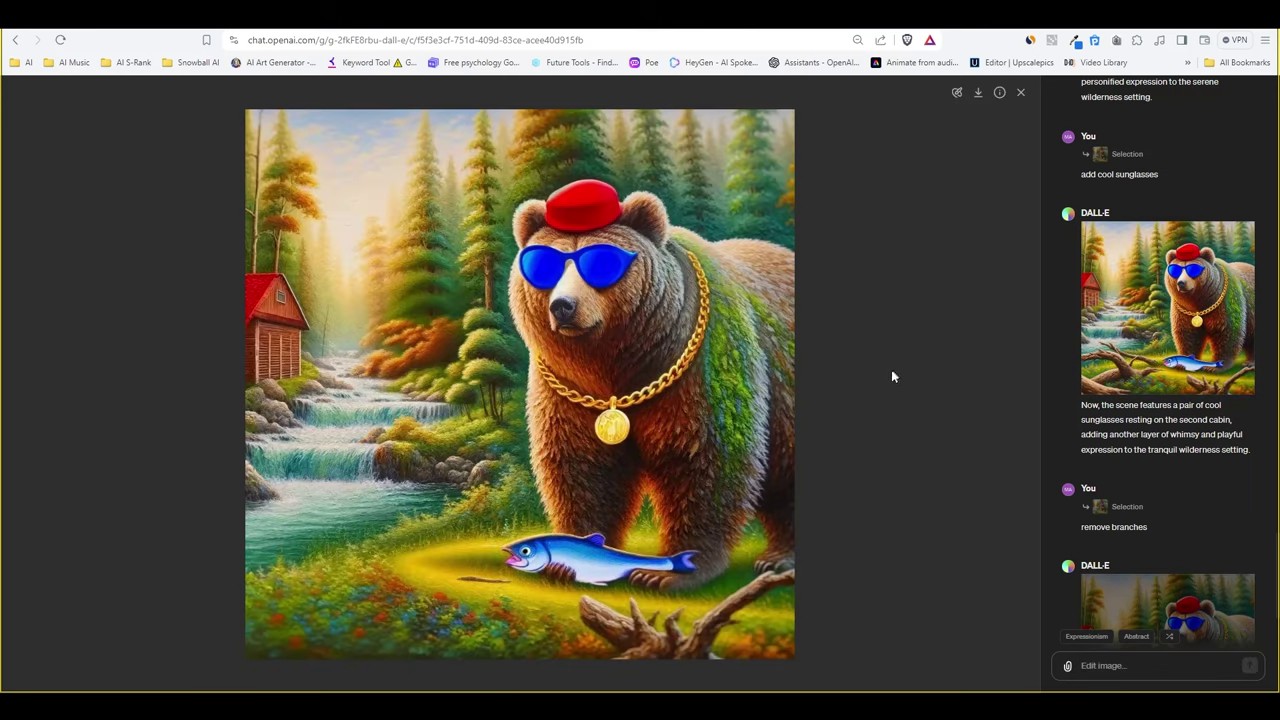
Step: Brush a selection over the flower patch in the picture's lower-left corner and request "wooden basket filled with fishes"
click(956, 92)
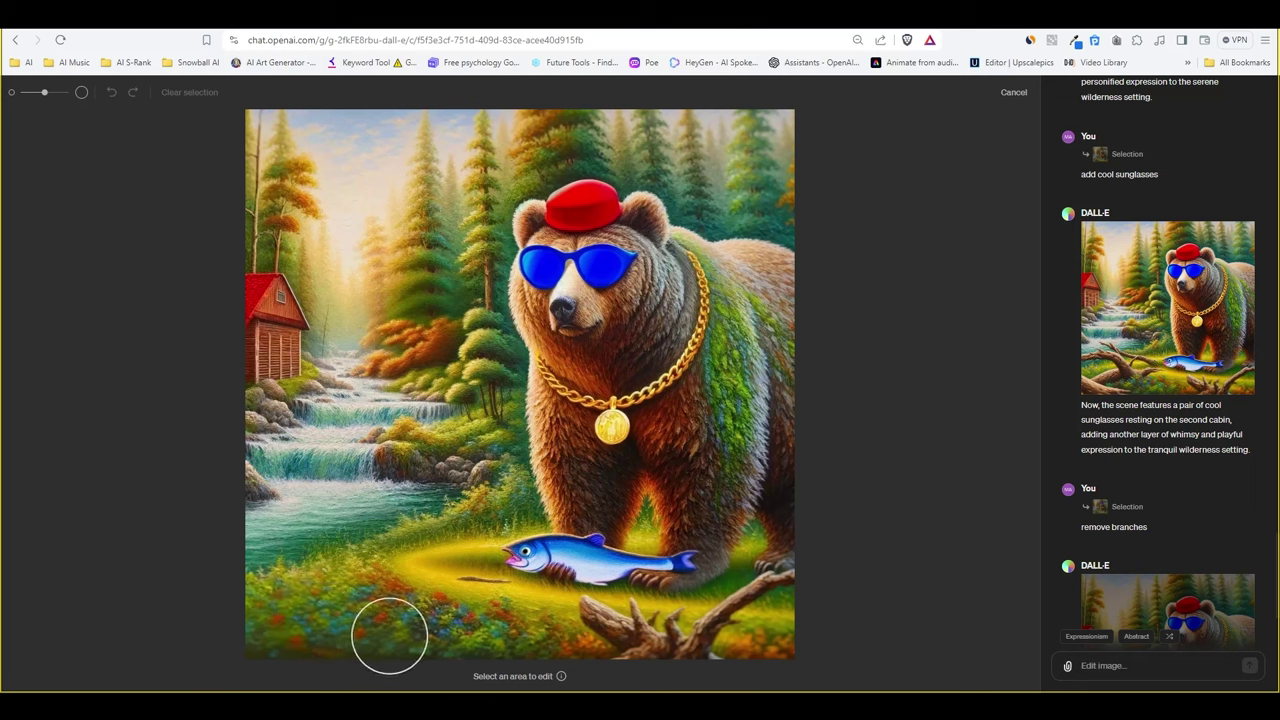
mouse_move(383, 631)
mouse_down()
mouse_move(358, 578)
mouse_move(270, 572)
mouse_move(269, 623)
mouse_move(372, 641)
mouse_up()
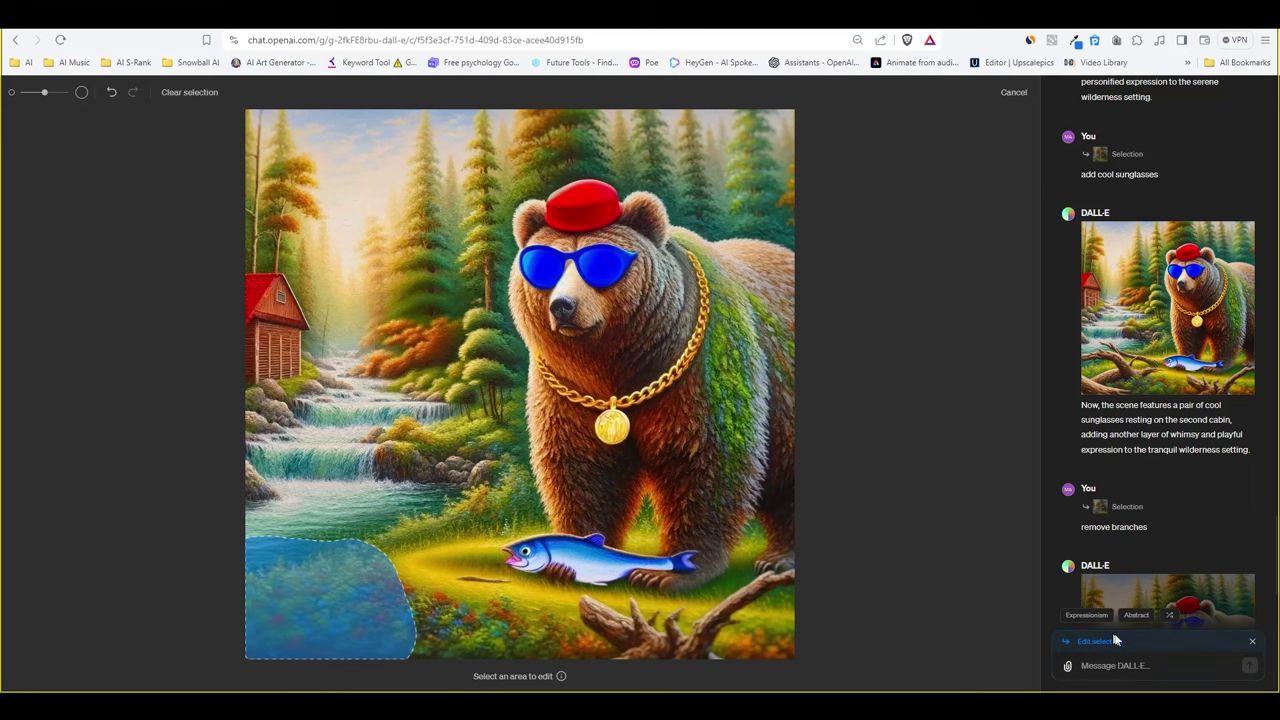
text(wooden basket filled)
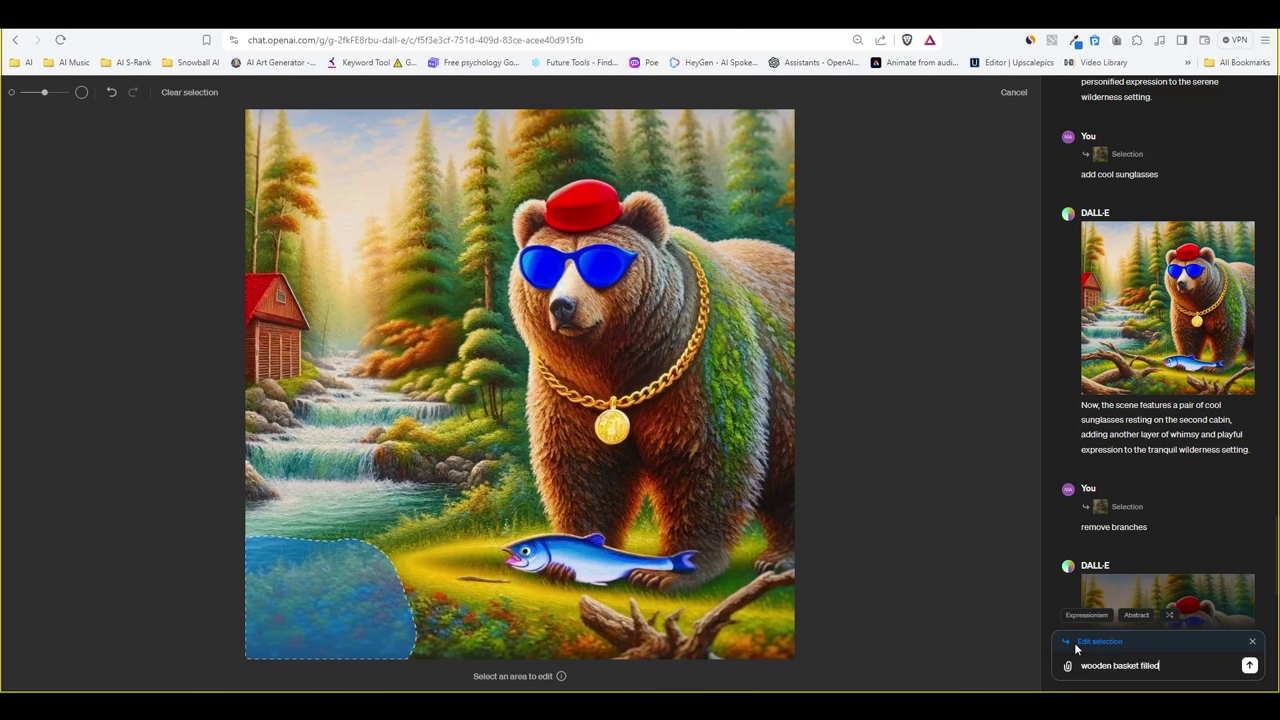
text( with fishes)
key(Return)
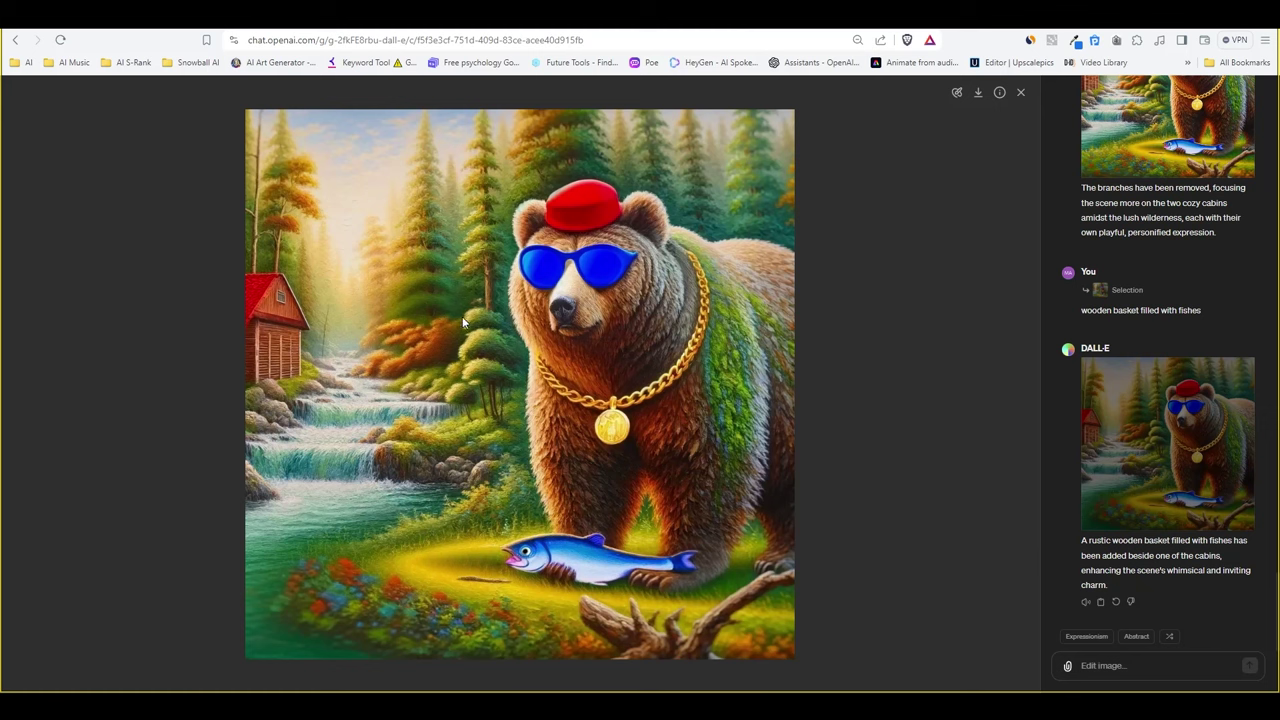
Step: Brush a wider selection over the lower-left foreground and begin the prompt "add a basket made of wooden and filled with fishes that the bear can eat from"
click(957, 92)
mouse_move(411, 626)
mouse_down()
mouse_move(260, 626)
mouse_move(389, 583)
mouse_move(417, 591)
mouse_move(410, 633)
mouse_move(260, 580)
mouse_move(409, 551)
mouse_move(455, 648)
mouse_up()
text(add a basket made of woode)
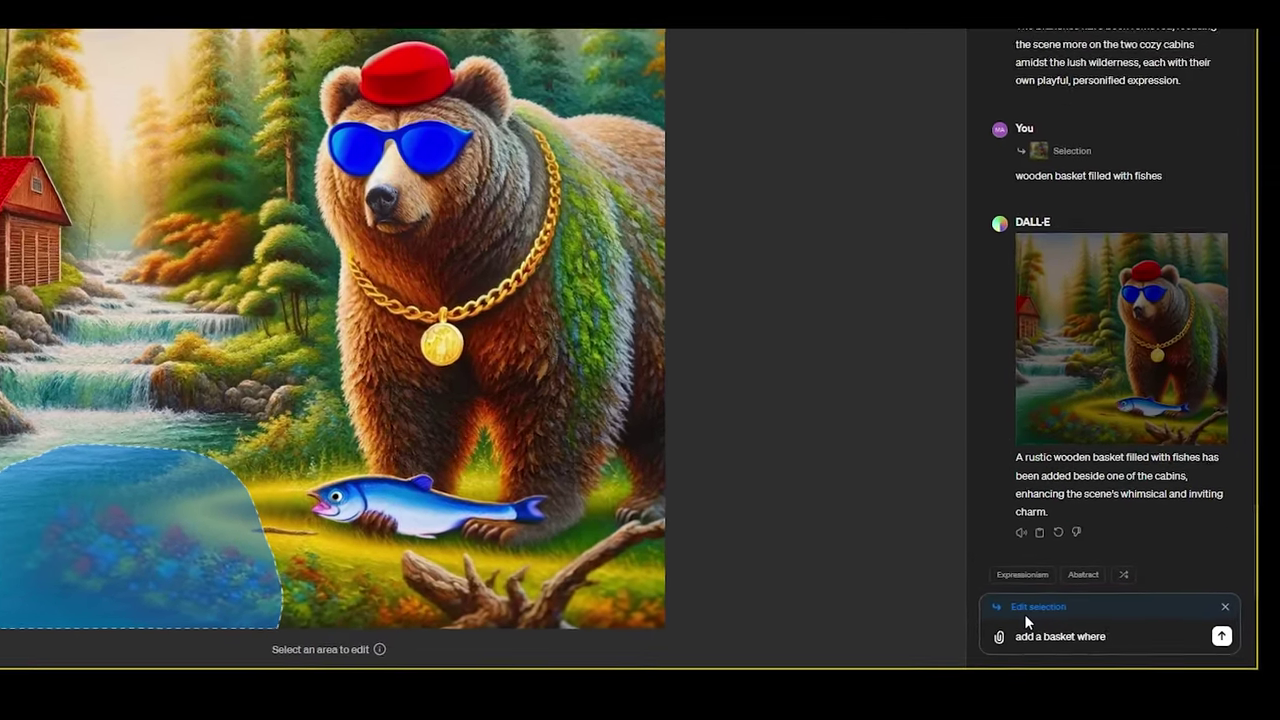
text(n and filled with fishes that the bear can eat from)
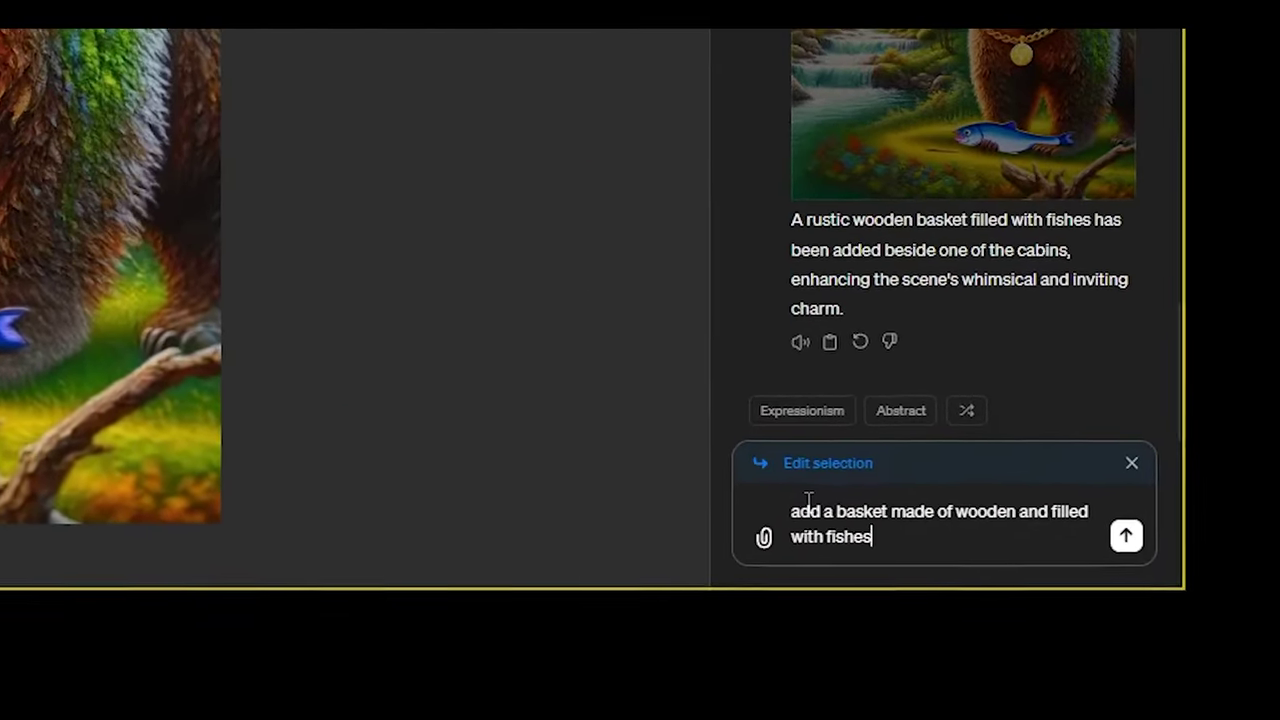
Step: Complete and submit the basket prompt, asking for it in the front of the image, top open and filled with fishes, with what's in the background removed
text( later. Make sure you add the basket in the front of the image,)
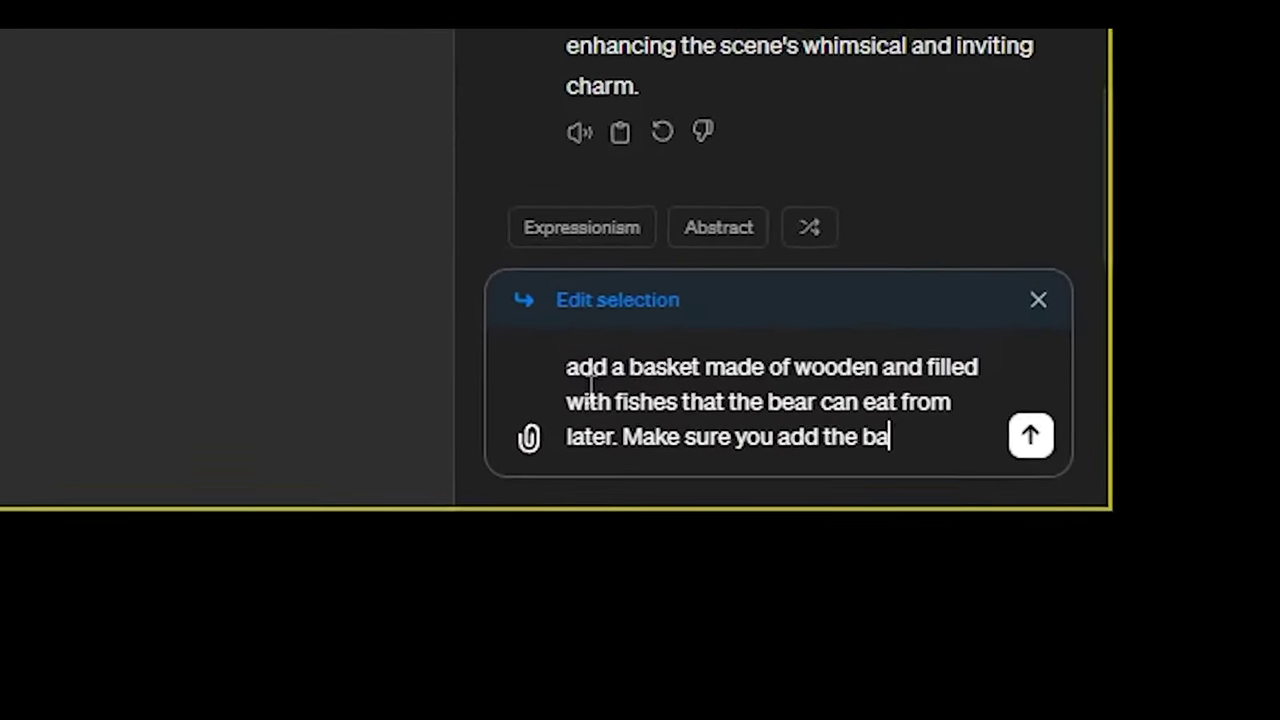
text( let's see the)
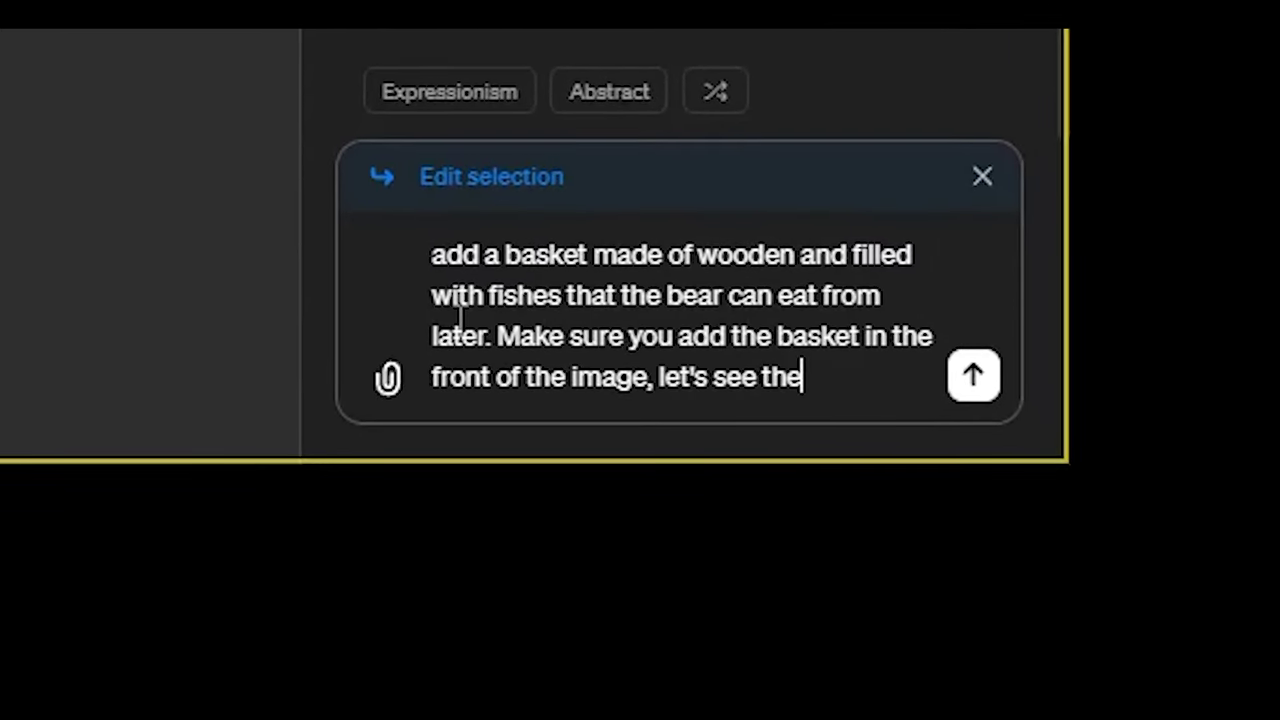
text( top of the basket open and filled with fishes, remove what's in the background so that it's easier to add the ba)
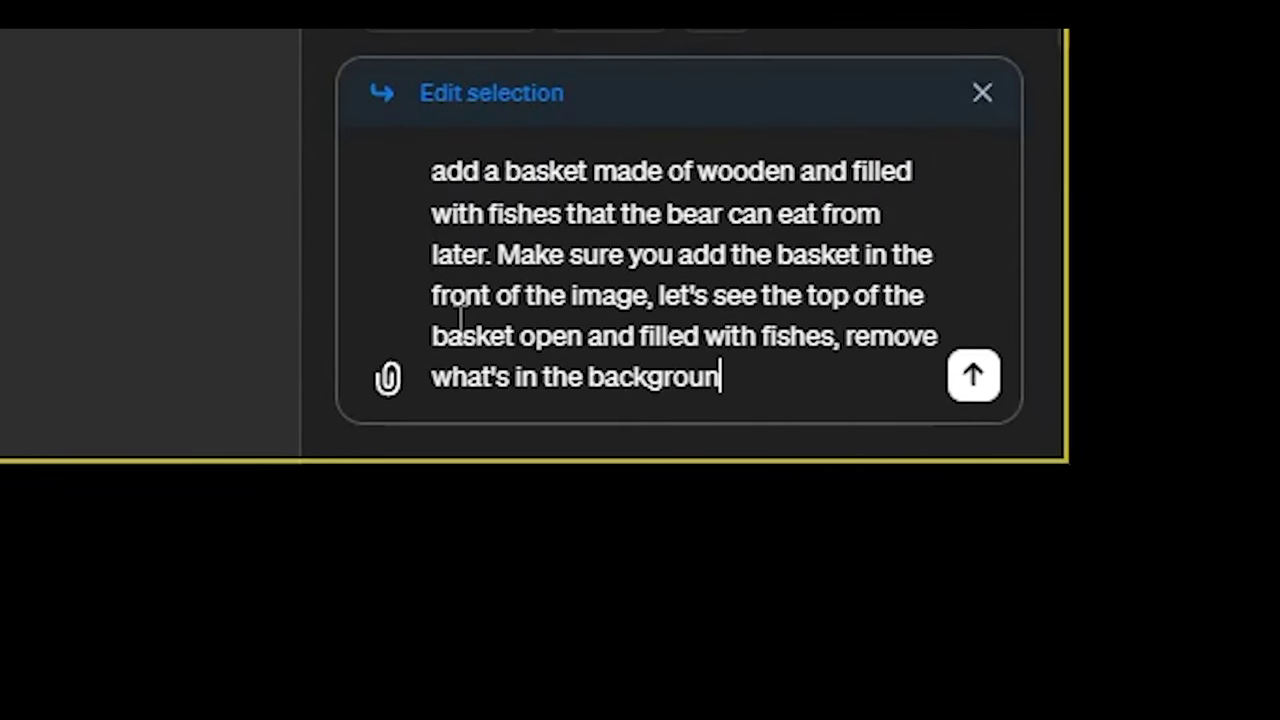
text(sket with the fishes)
key(Return)
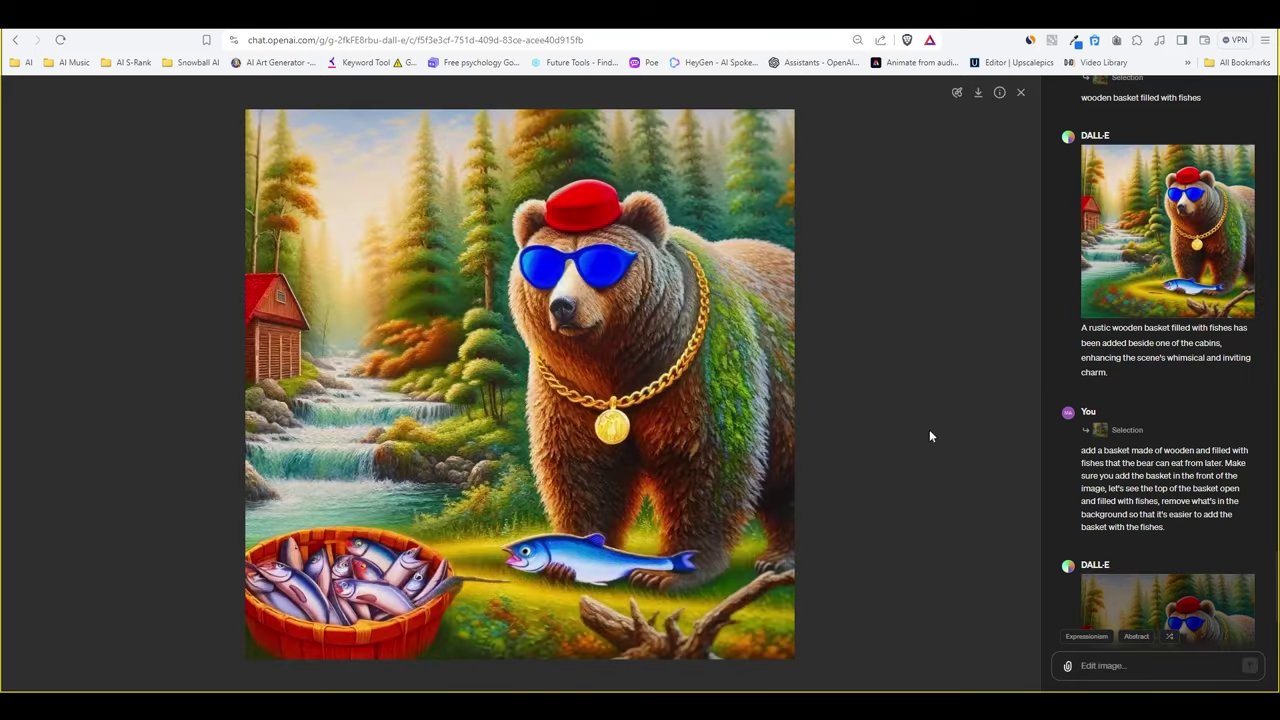
scroll(1160, 530, down, 3)
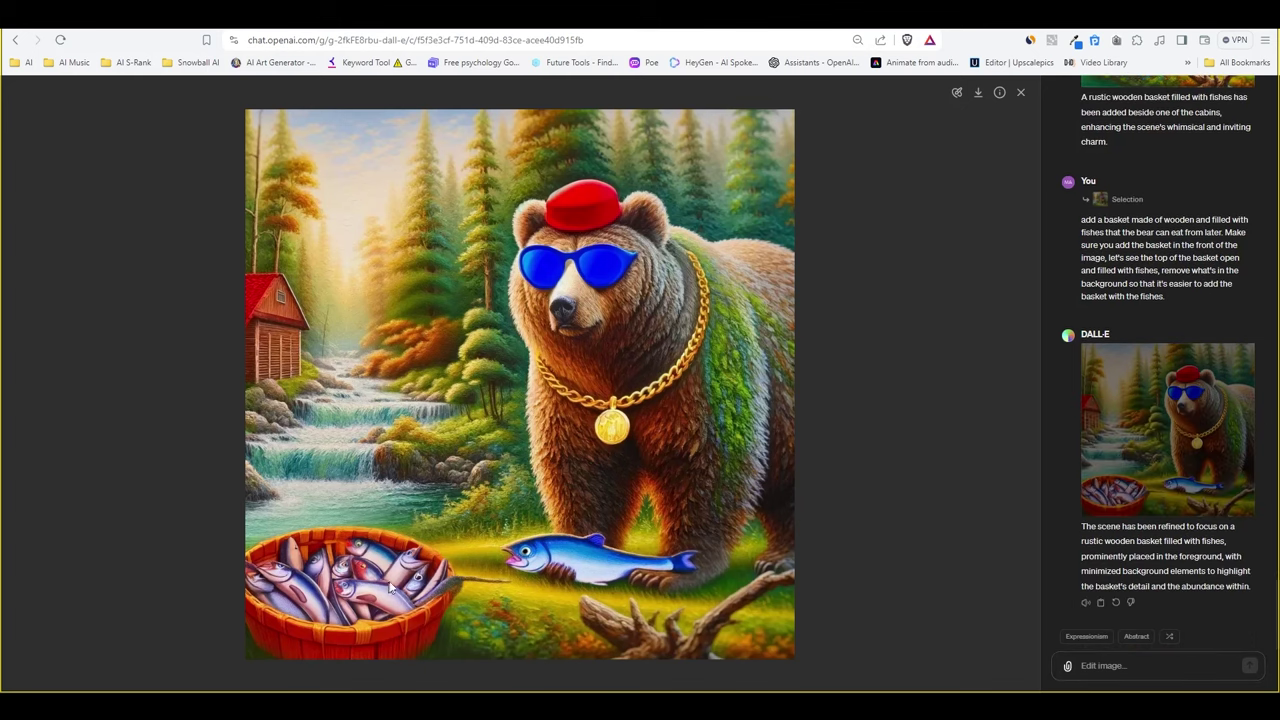
text(eye)
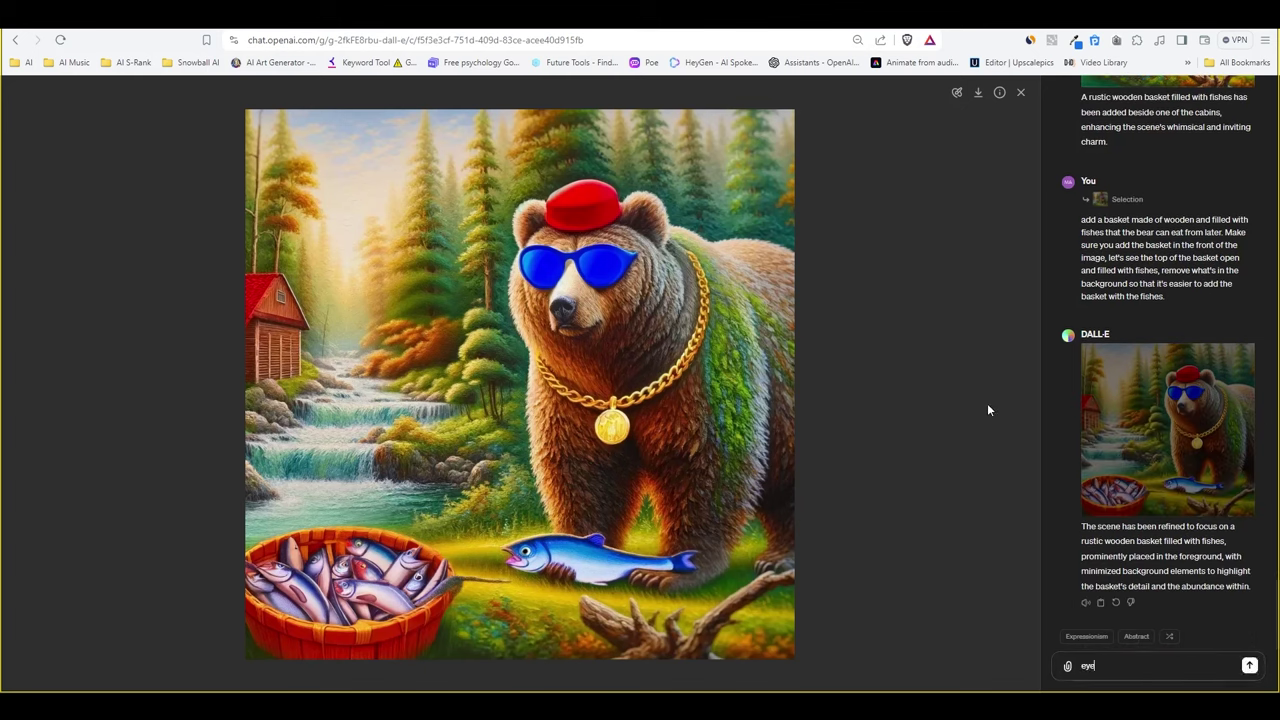
key(BackSpace)
Step: With the smallest brush, select a thin strip from the sunglasses' outer edge across the side of the bear's head and request "eyeglass temple, temple"
click(956, 92)
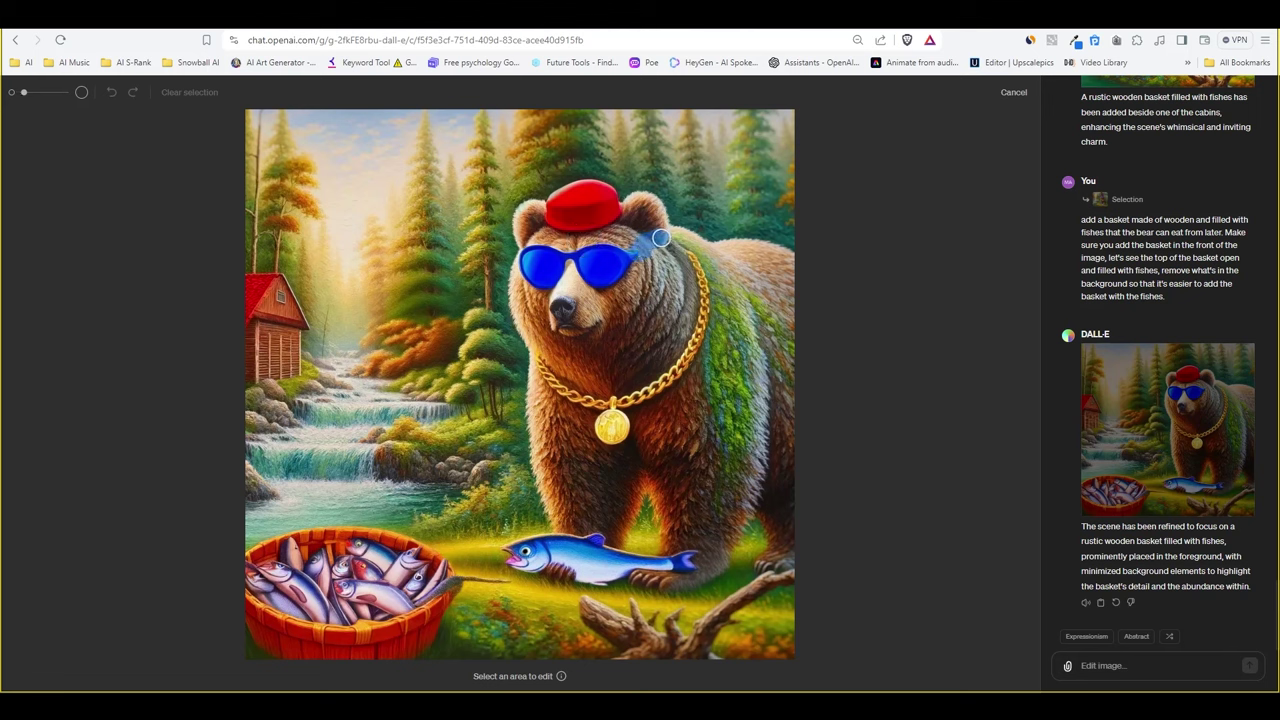
drag(661, 238, 636, 247)
click(113, 93)
drag(668, 249, 597, 262)
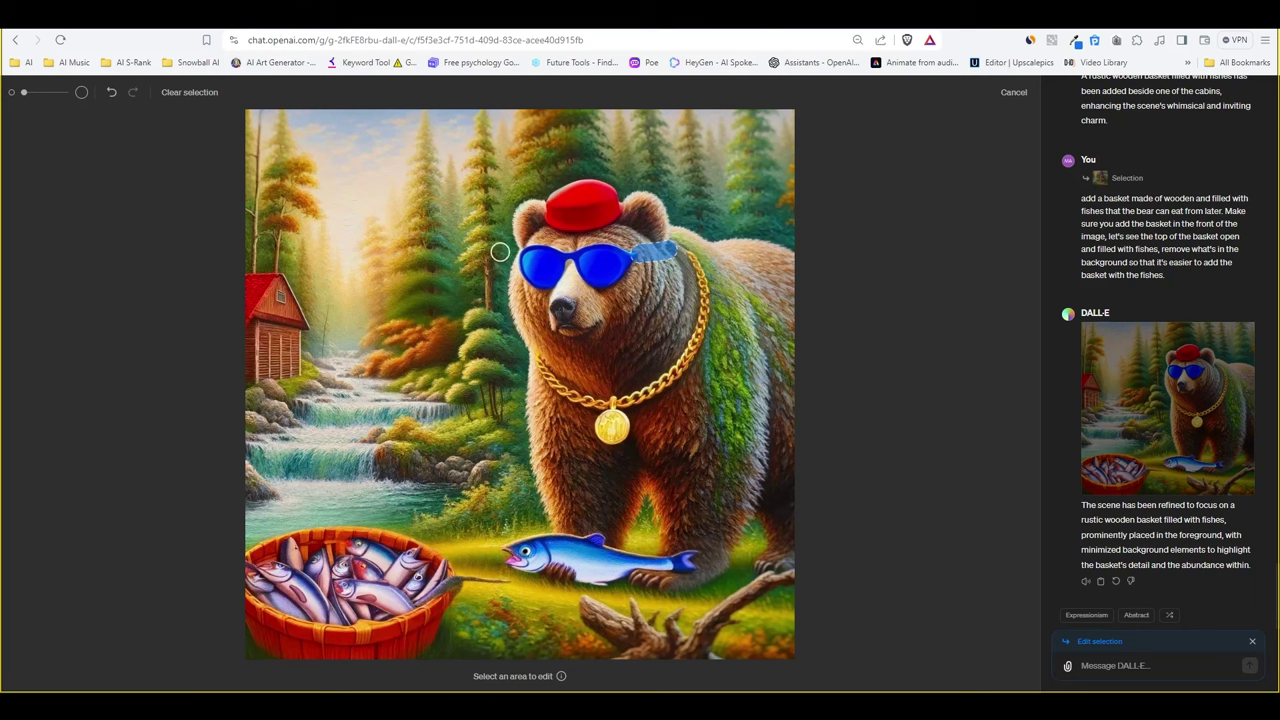
click(1147, 657)
text(eyegla)
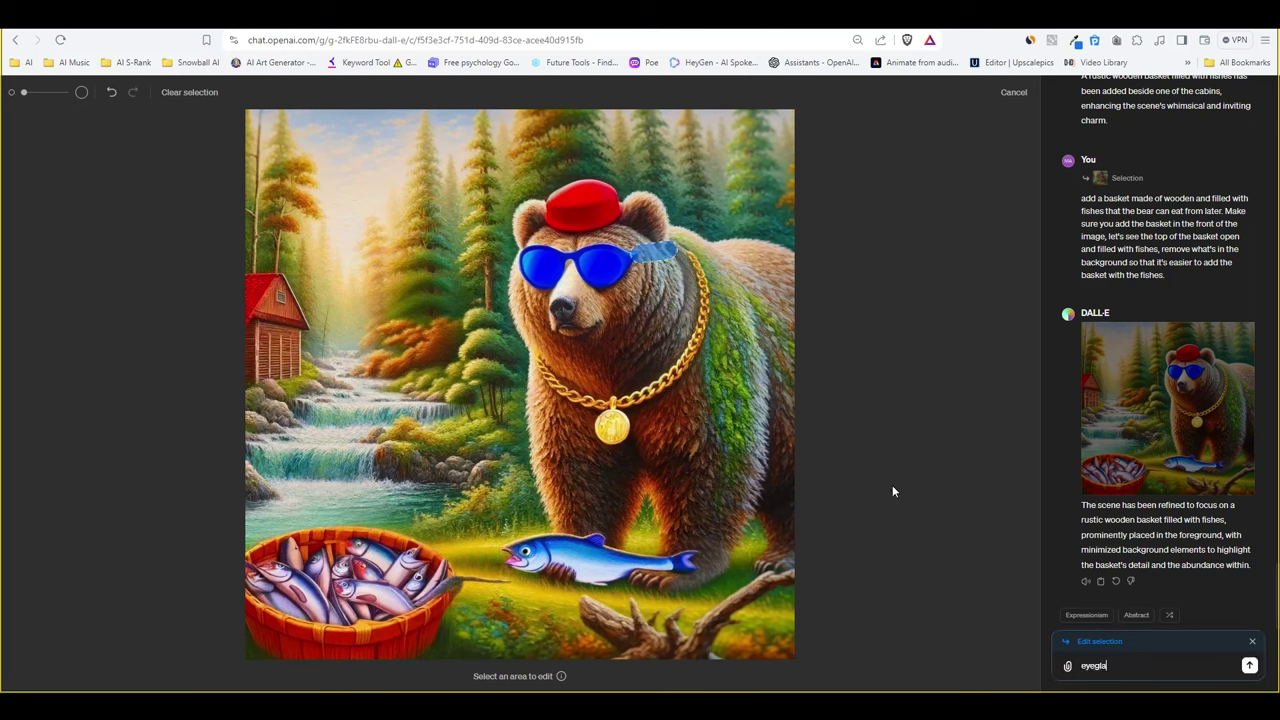
text(ss temple, temple)
key(Return)
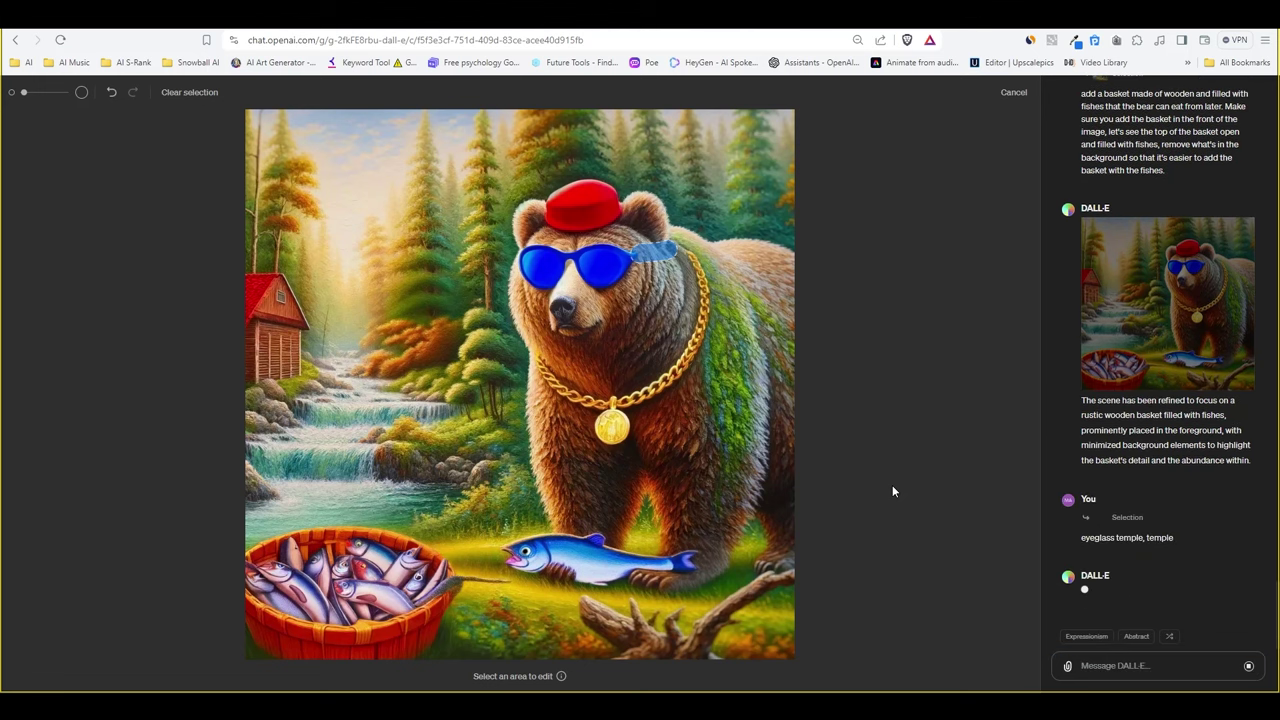